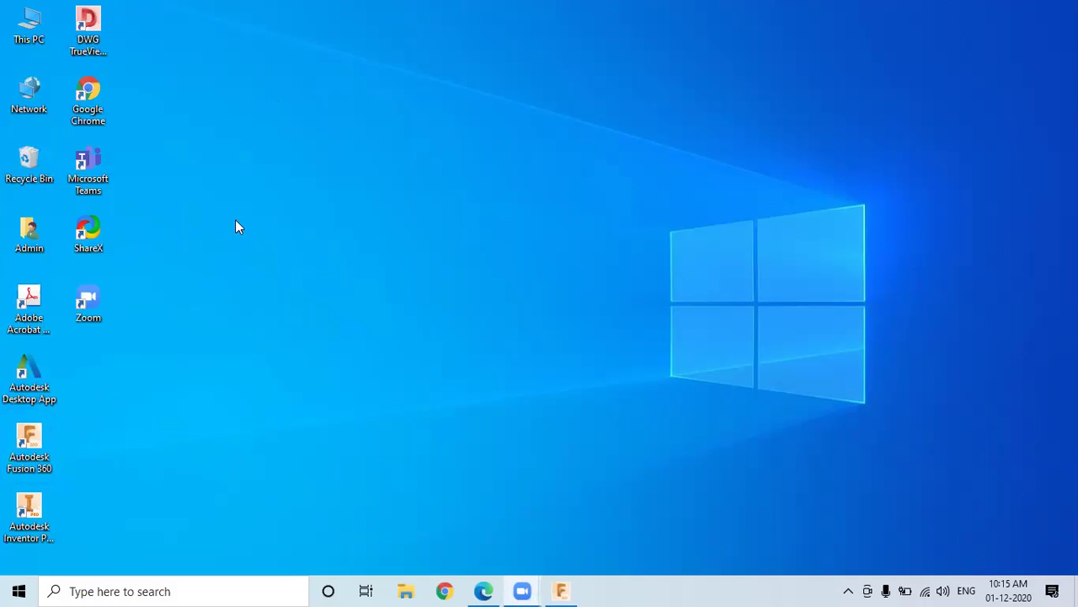
# Step: Check the desktop shortcut's menu, then start Fusion 360 from its taskbar icon
pyautogui.rightClick(32, 444)
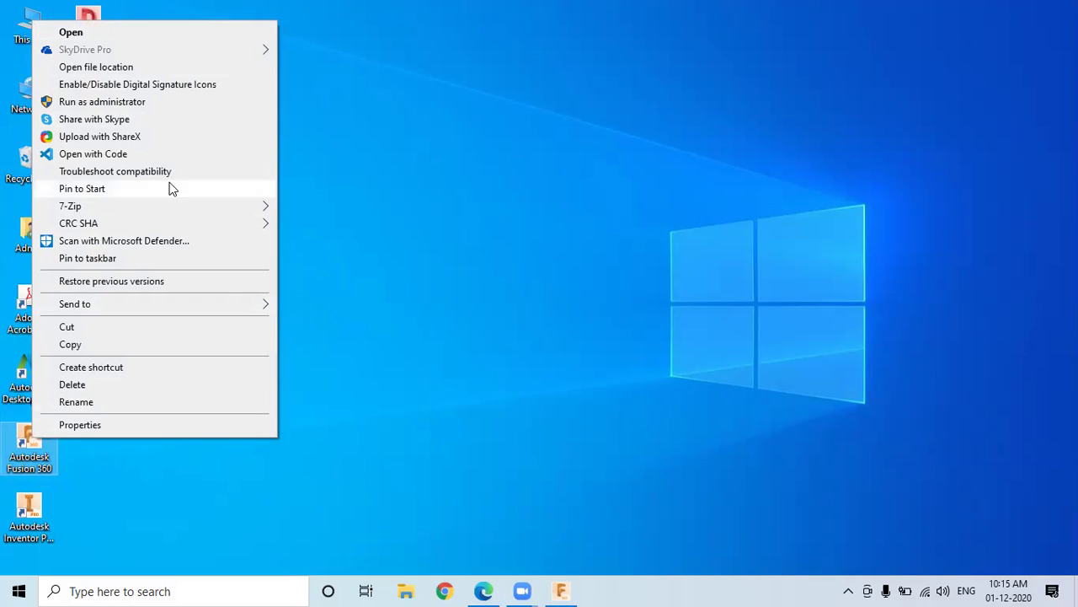
pyautogui.click(407, 257)
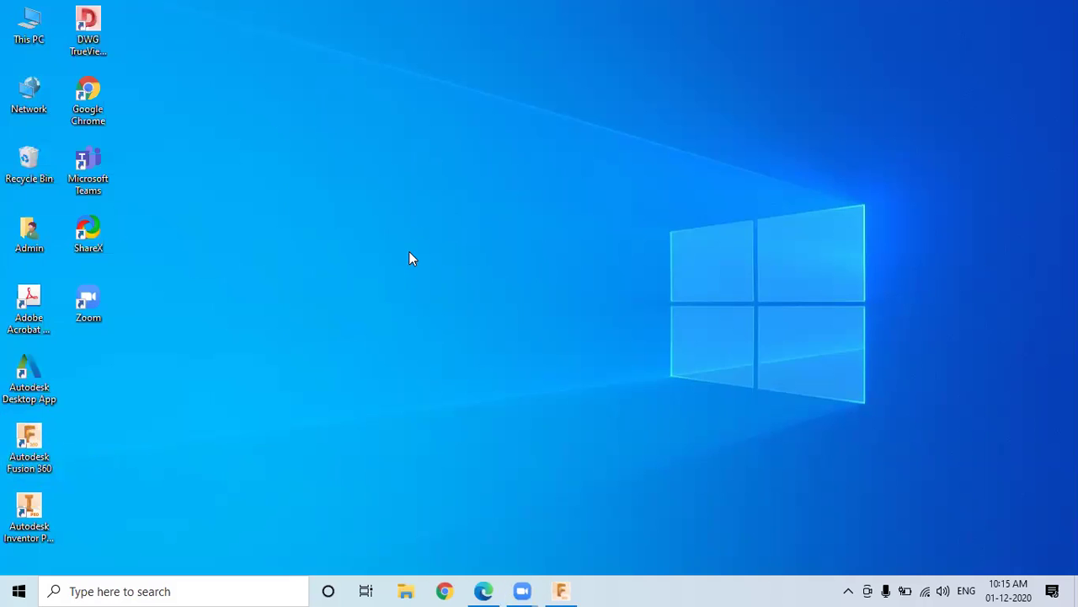
pyautogui.click(561, 591)
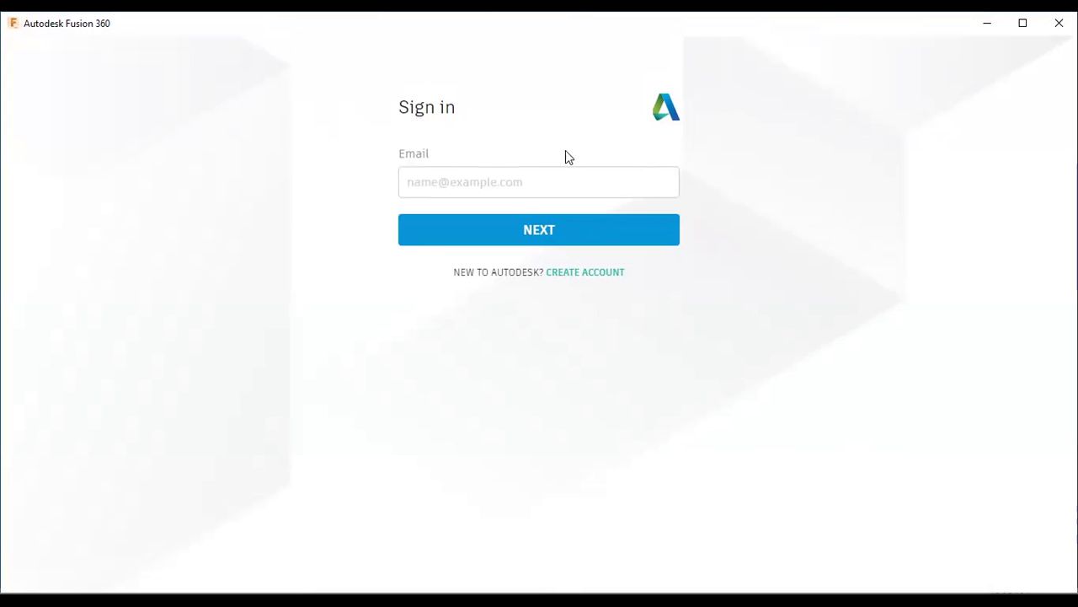
# Step: Fill in the account e-mail address and proceed to the password step
pyautogui.click(503, 180)
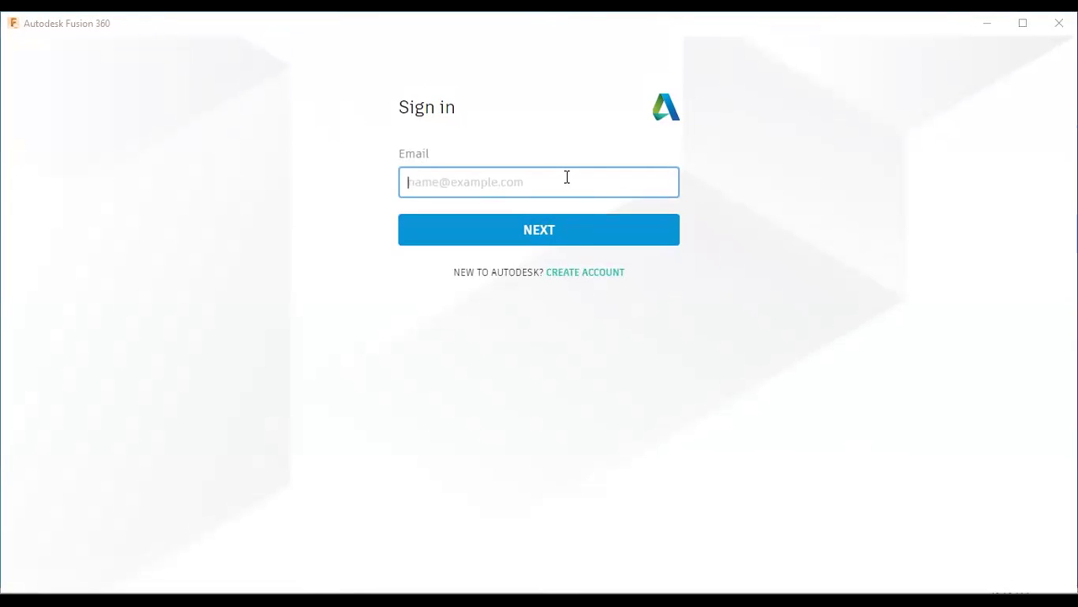
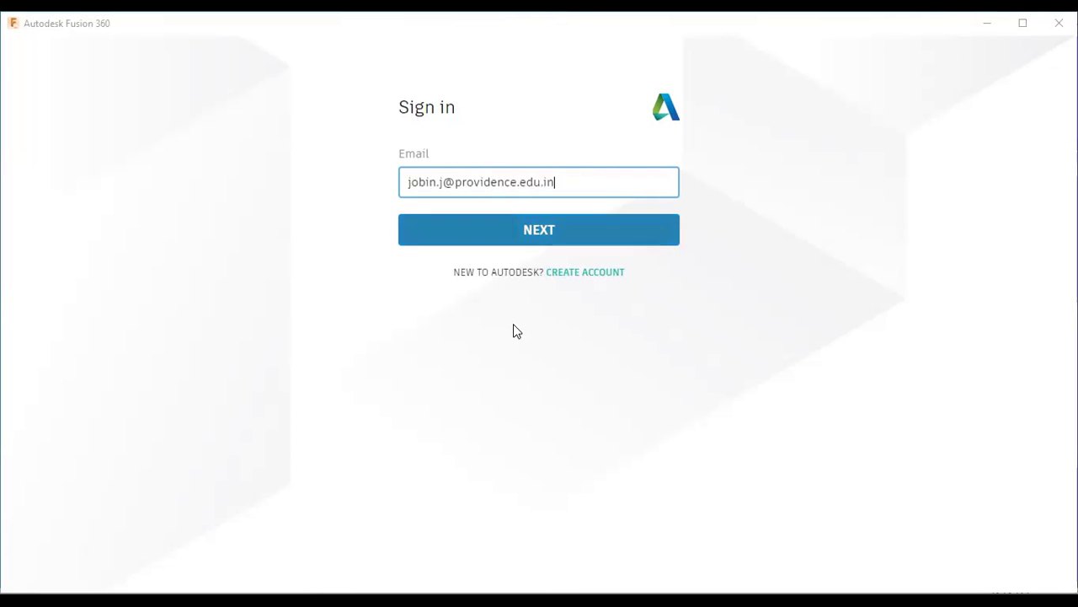
pyautogui.click(569, 227)
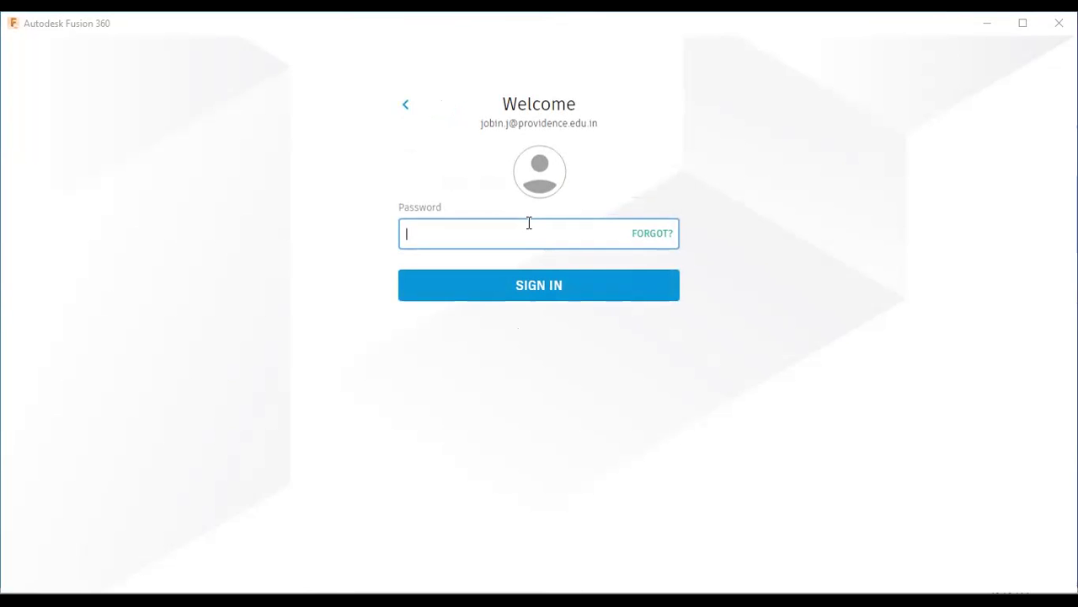
# Step: Enter the account password and submit it to sign in
pyautogui.write('**********')
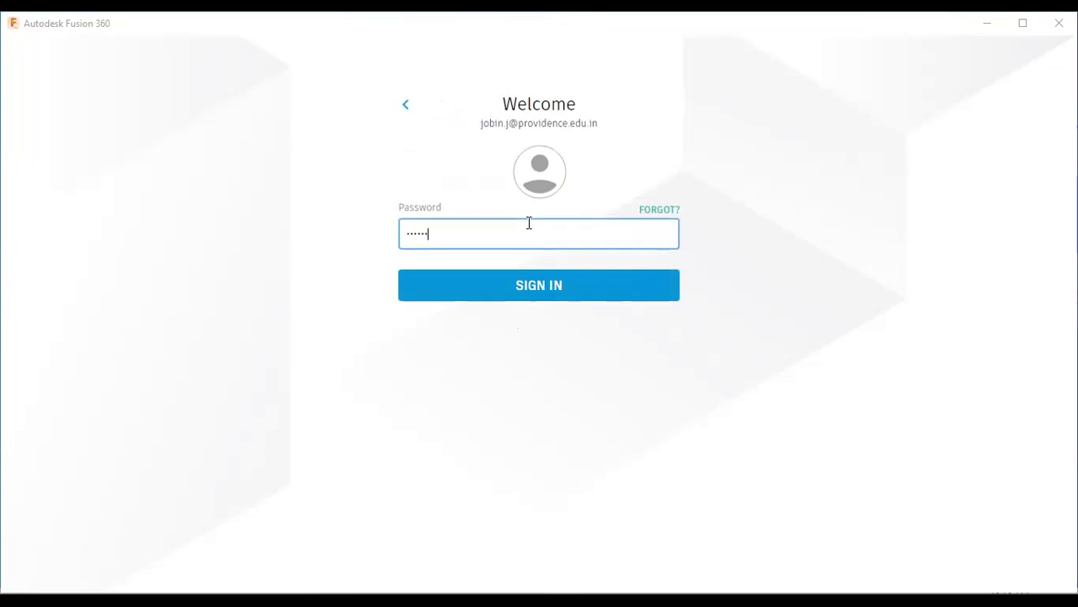
pyautogui.press('Return')
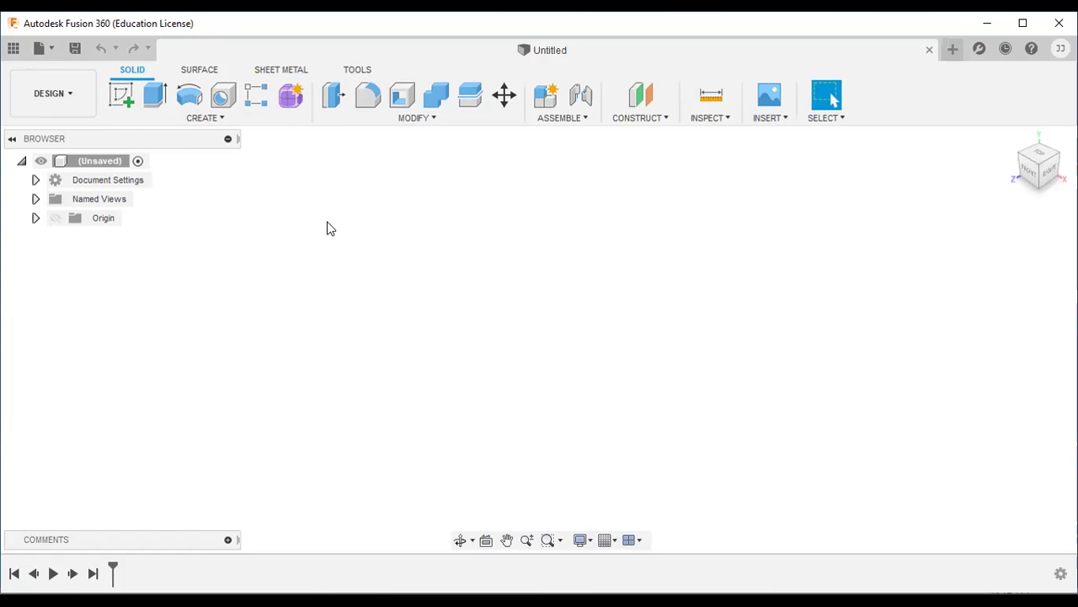
# Step: Expand the DESIGN workspace dropdown to list the available workspaces
pyautogui.click(71, 99)
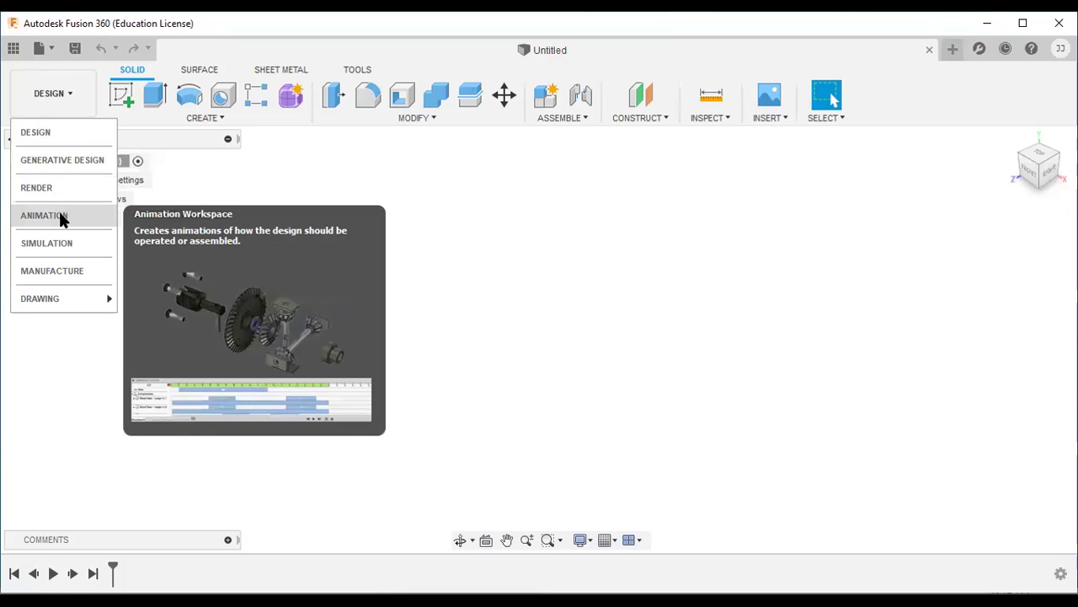
# Step: Review the workspace descriptions, then dismiss the list while staying in Design
pyautogui.moveTo(49, 305)
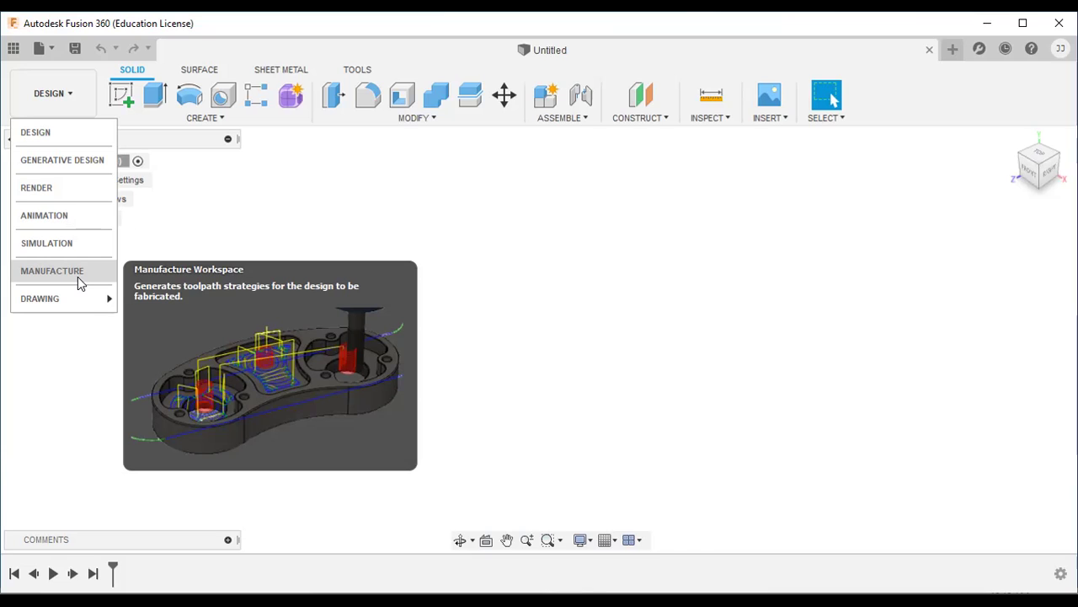
pyautogui.moveTo(50, 302)
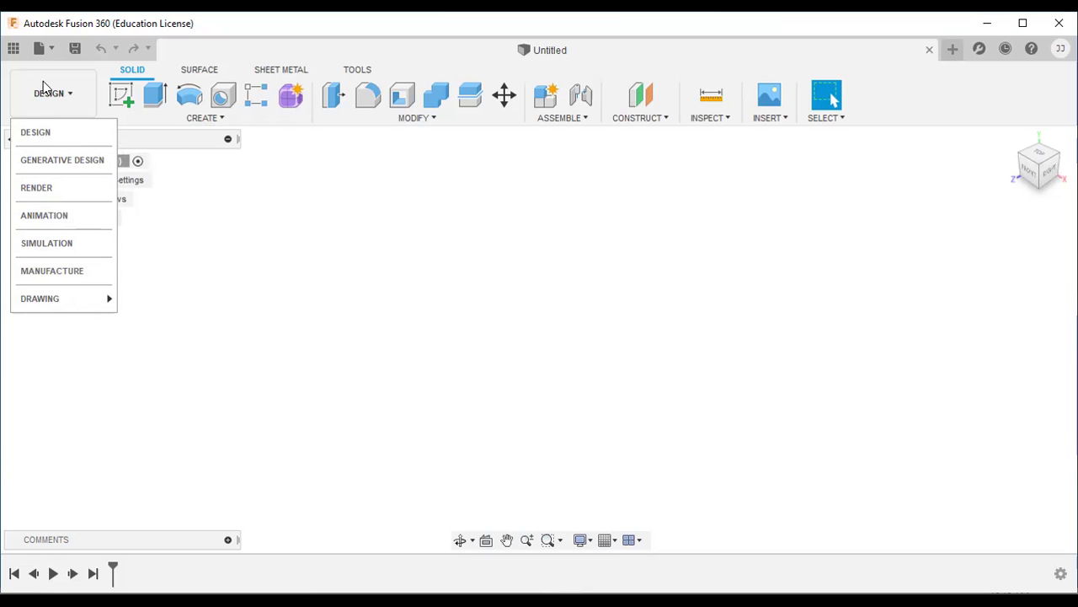
pyautogui.click(157, 174)
pyautogui.click(68, 106)
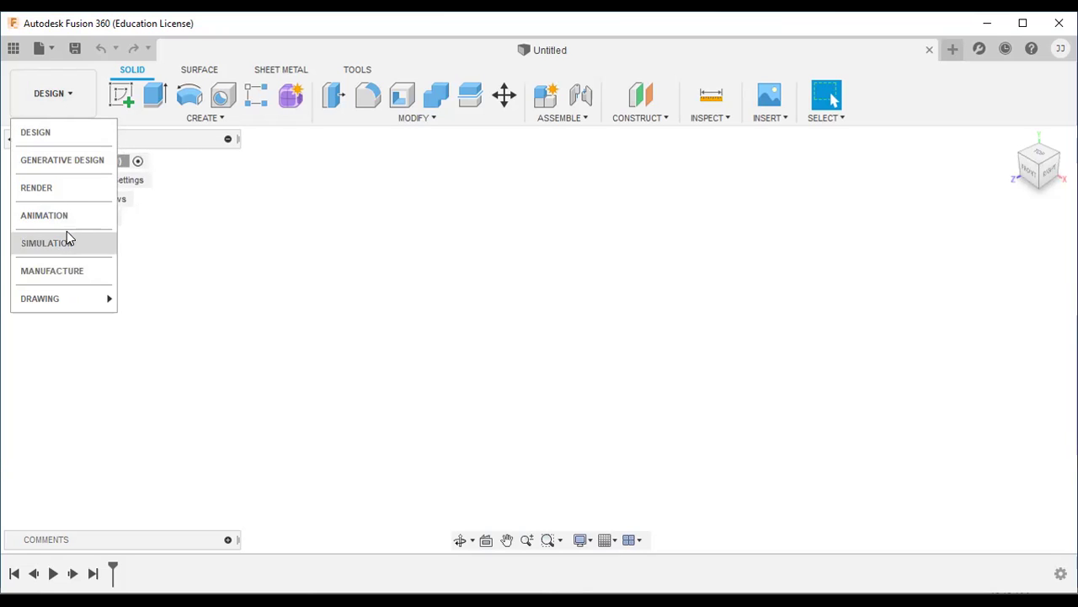
pyautogui.click(47, 107)
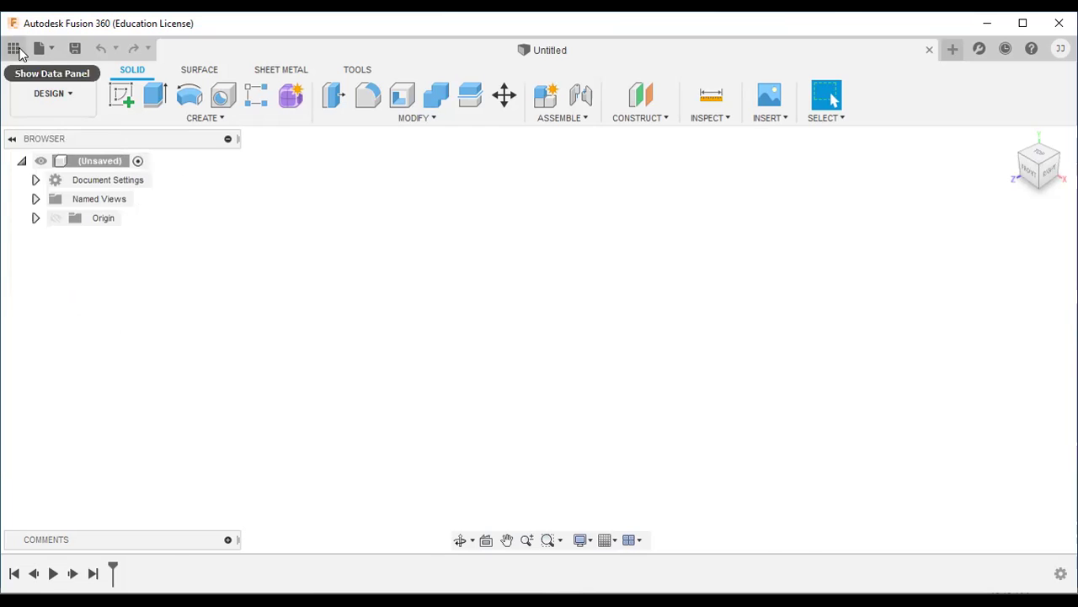
# Step: Open the Data Panel and scroll through the top-level project list
pyautogui.click(13, 48)
pyautogui.click(305, 48)
pyautogui.click(12, 49)
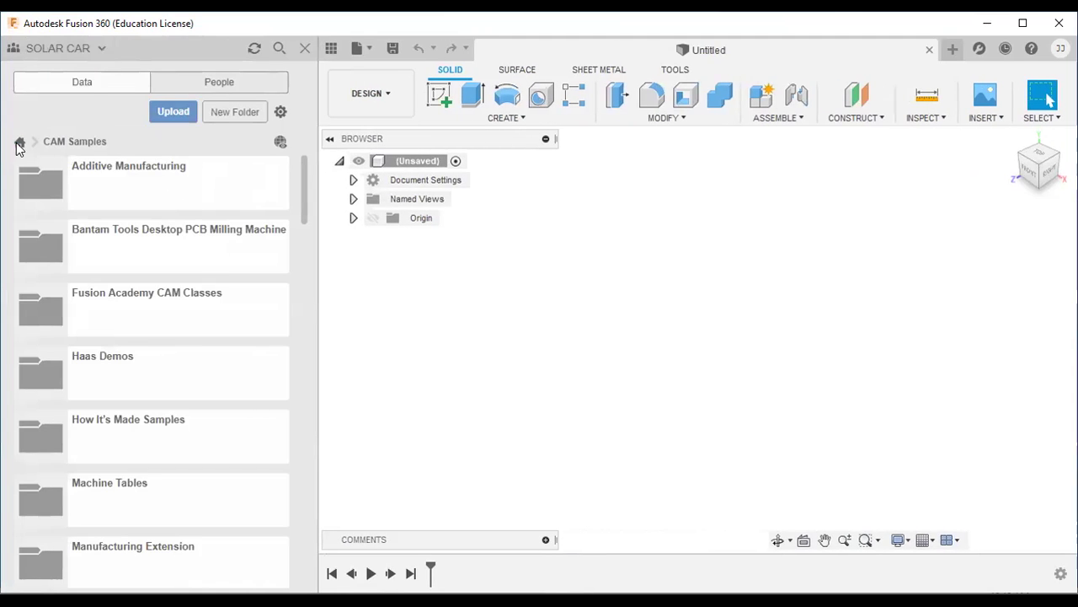
pyautogui.click(20, 142)
pyautogui.scroll(1, 160, 261)
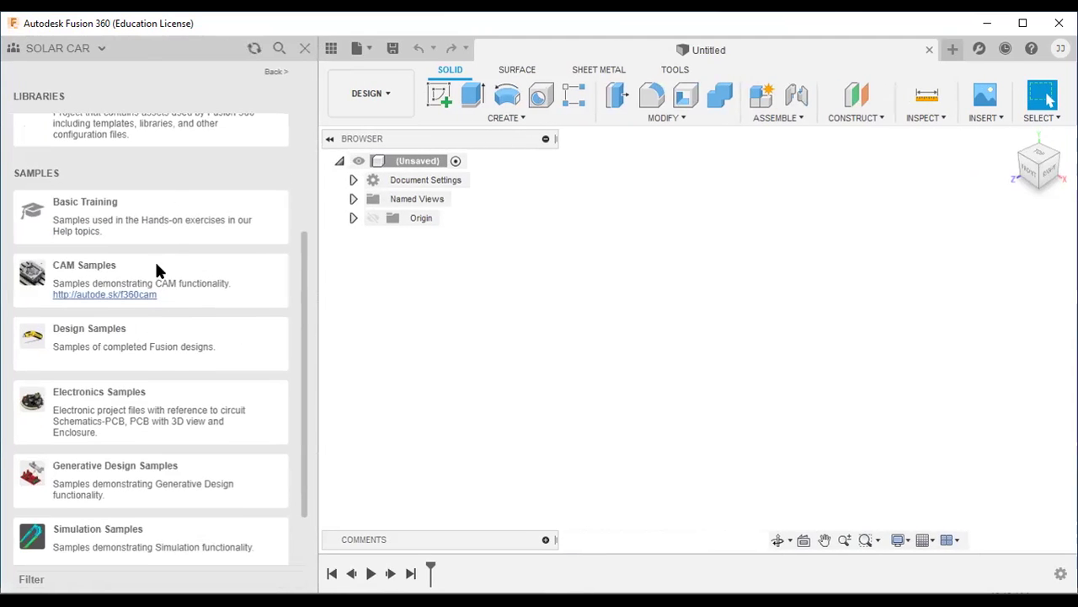
pyautogui.scroll(2, 173, 345)
pyautogui.scroll(2, 168, 338)
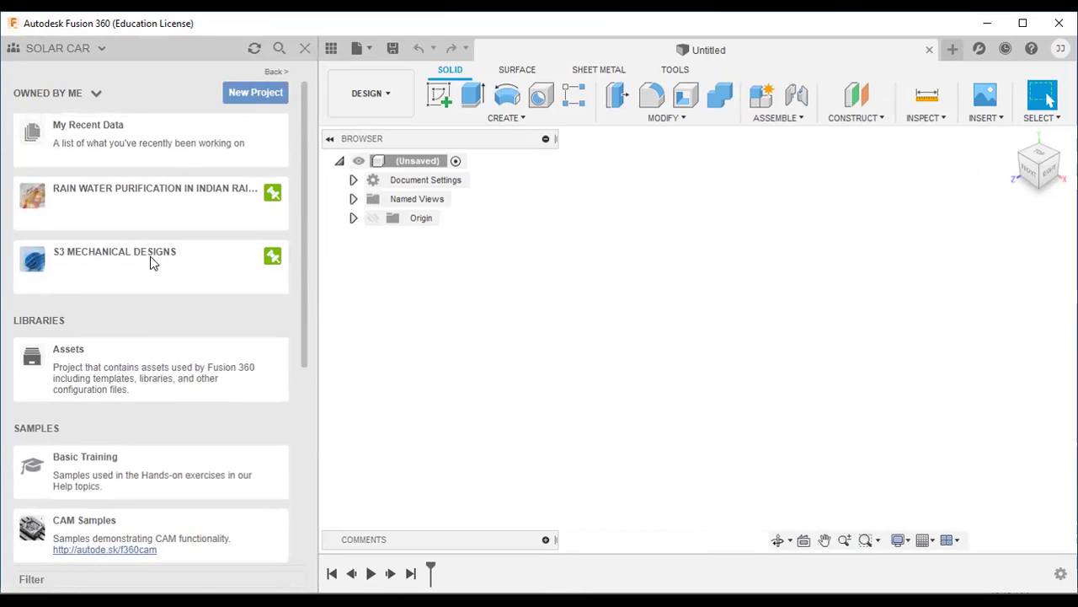
pyautogui.scroll(-5, 140, 331)
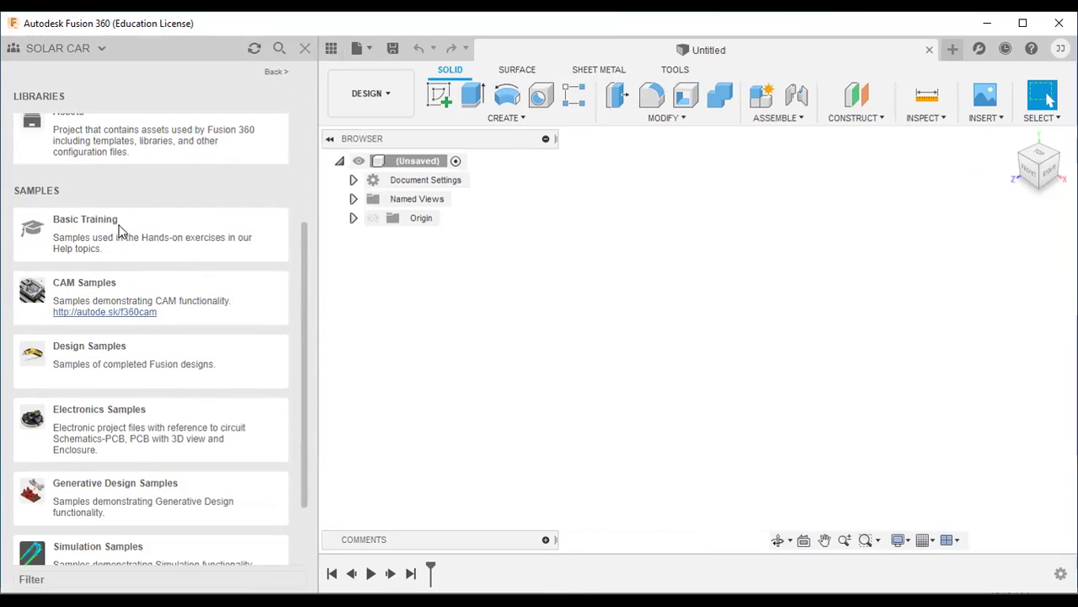
pyautogui.scroll(-1, 119, 229)
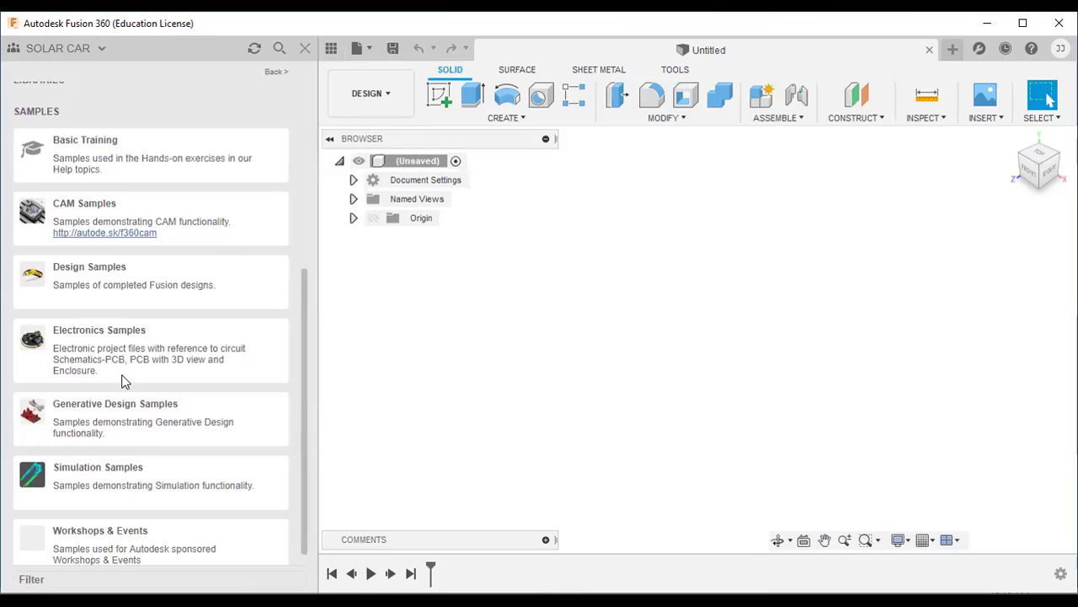
pyautogui.scroll(2, 135, 396)
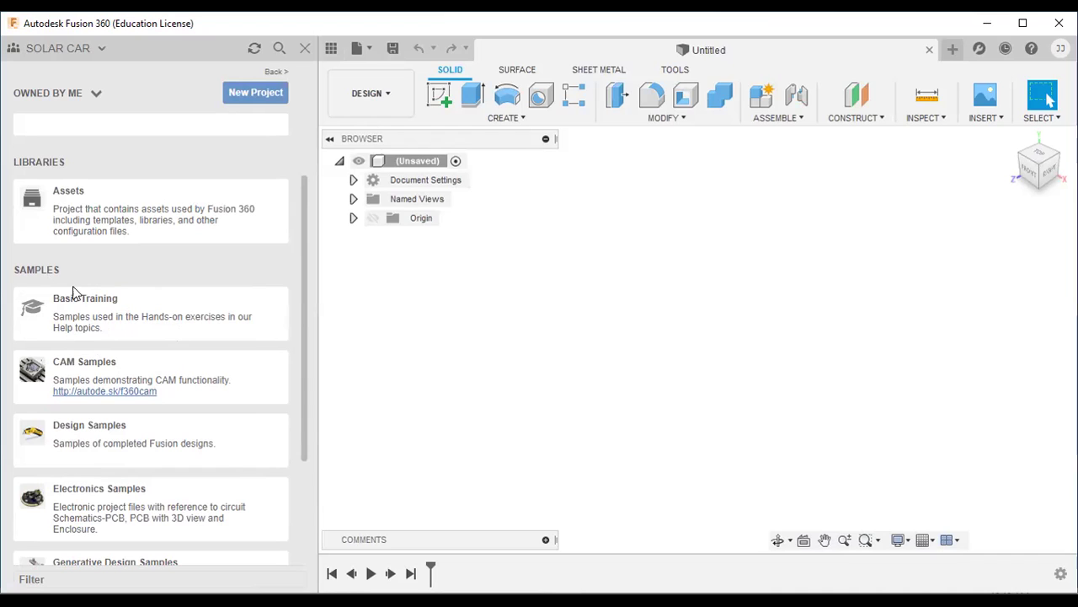
pyautogui.scroll(-2, 130, 327)
# Step: Browse Basic Training's 01 - Introduction folder, then open CAM Samples down to 2X Turning - Chess Pawn
pyautogui.click(140, 232)
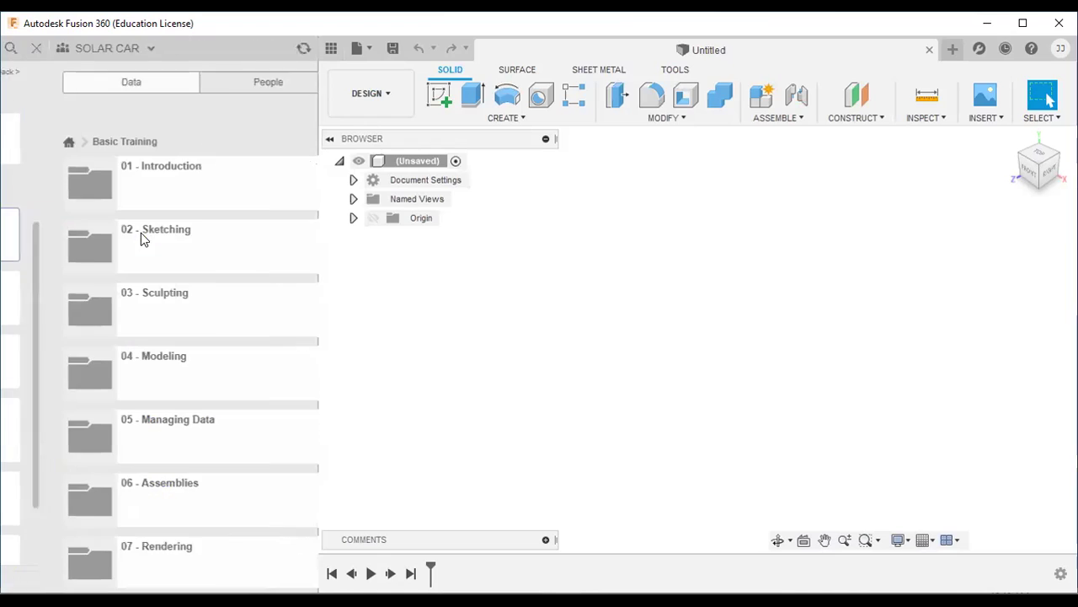
pyautogui.click(166, 178)
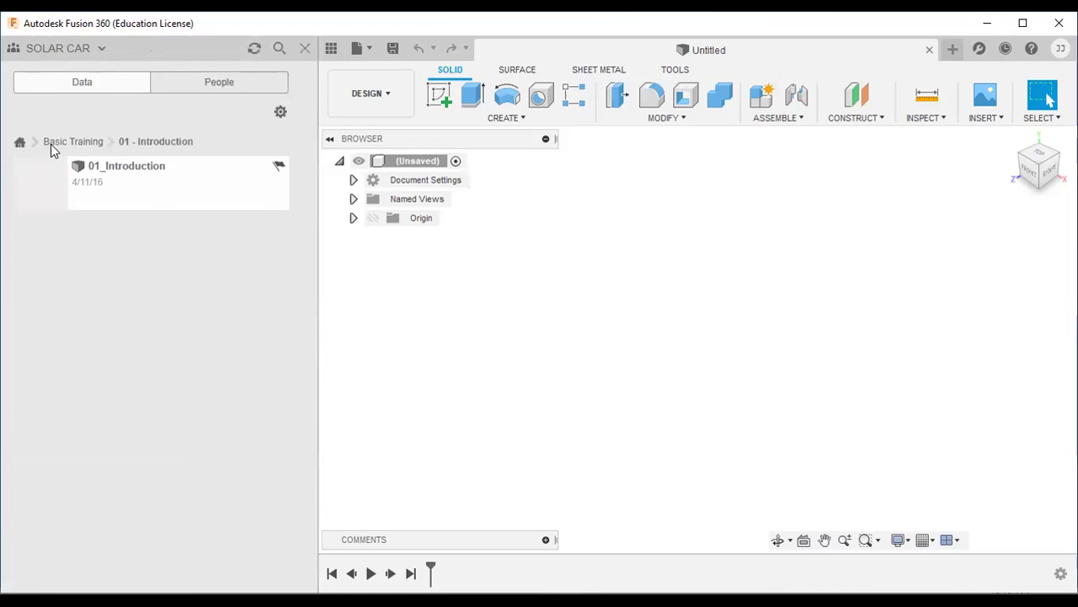
pyautogui.click(72, 141)
pyautogui.scroll(-5, 157, 385)
pyautogui.scroll(1, 152, 447)
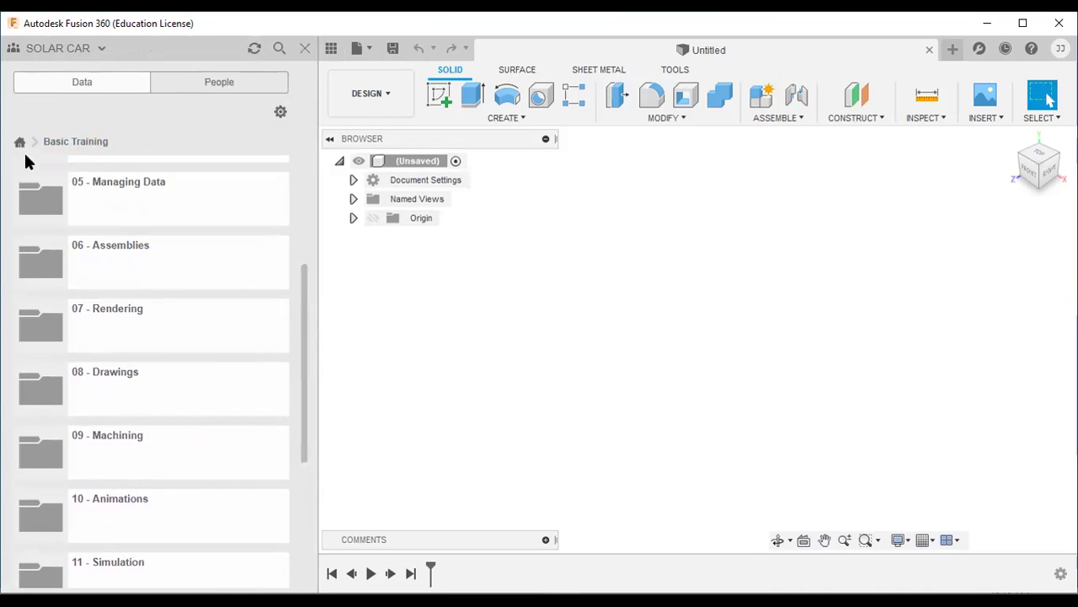
pyautogui.click(19, 142)
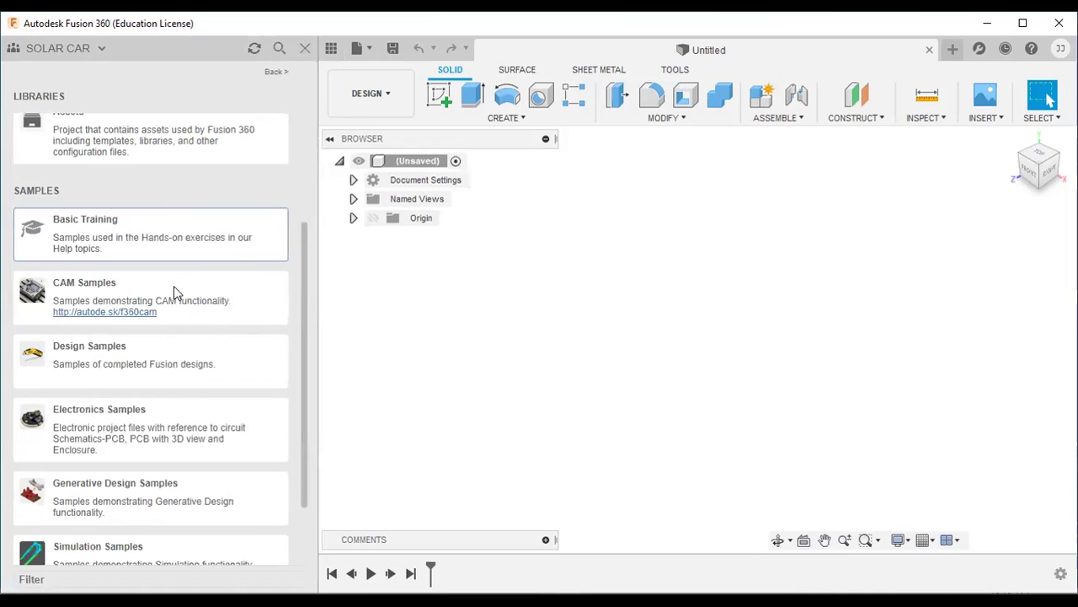
pyautogui.click(160, 291)
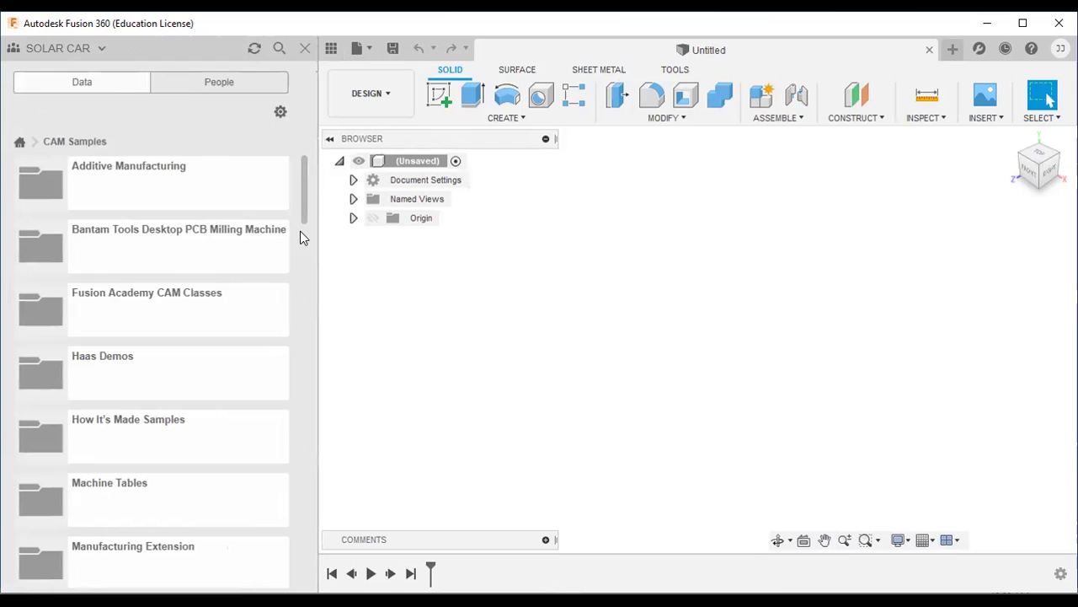
pyautogui.moveTo(302, 194); pyautogui.dragTo(303, 319)
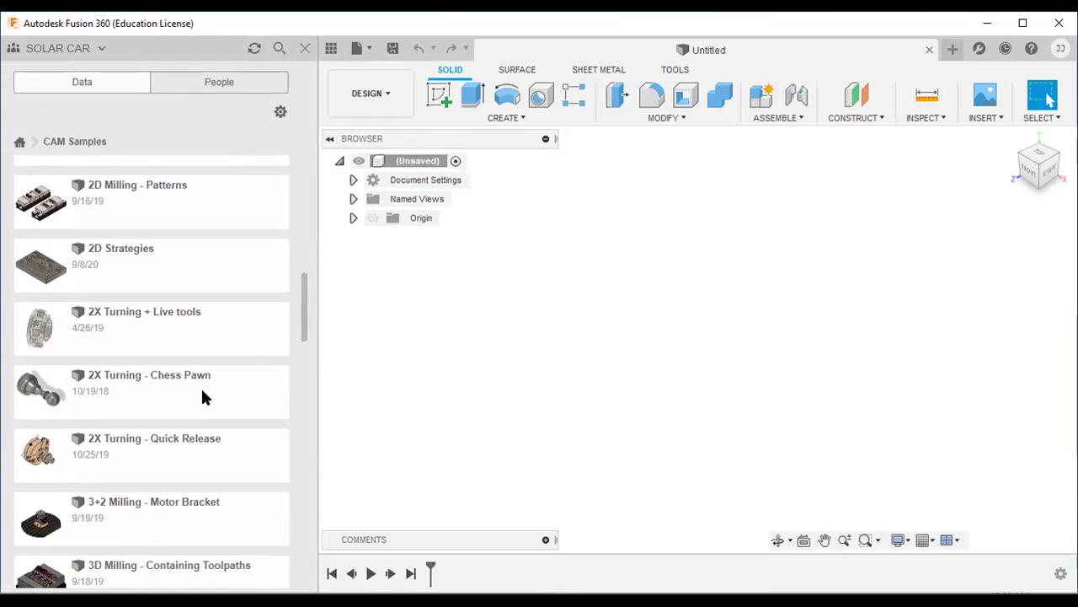
# Step: Open the 2X Turning - Chess Pawn sample, close the Data Panel, and select Setup1
pyautogui.doubleClick(174, 391)
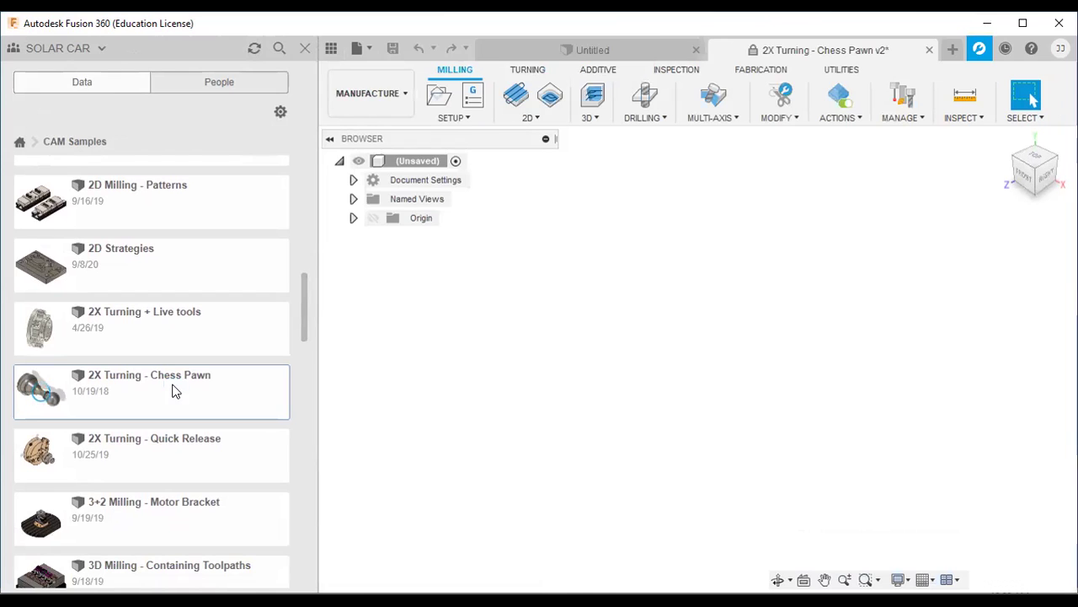
pyautogui.click(304, 48)
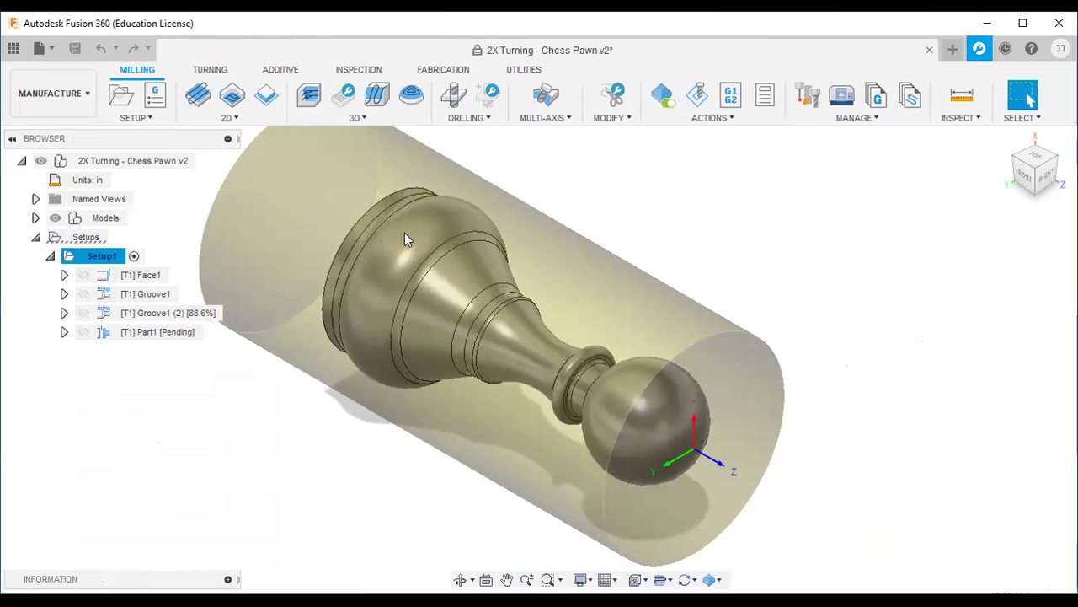
pyautogui.click(643, 256)
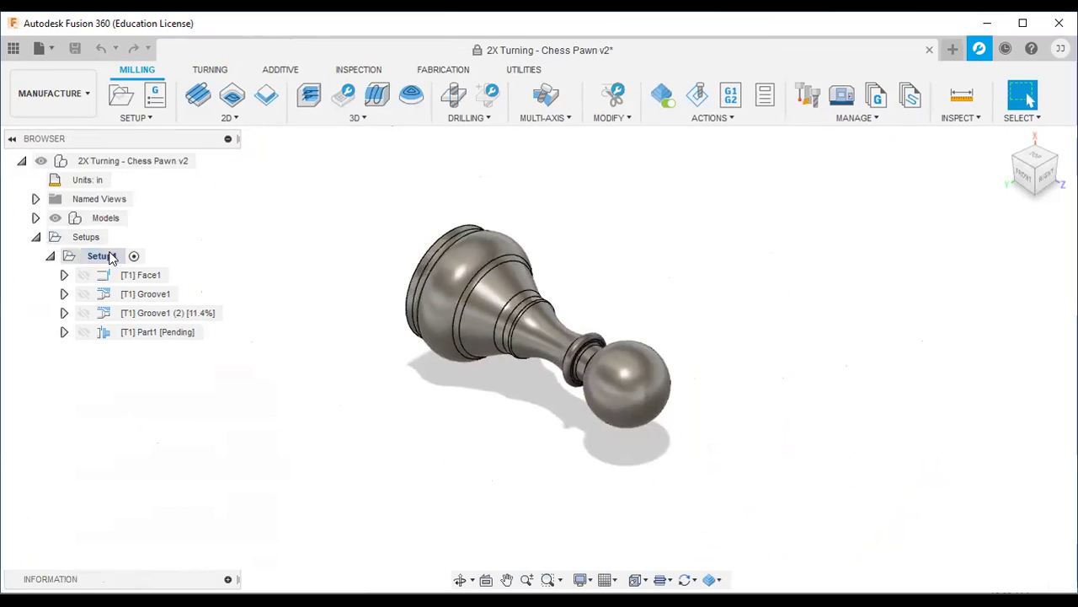
pyautogui.click(109, 255)
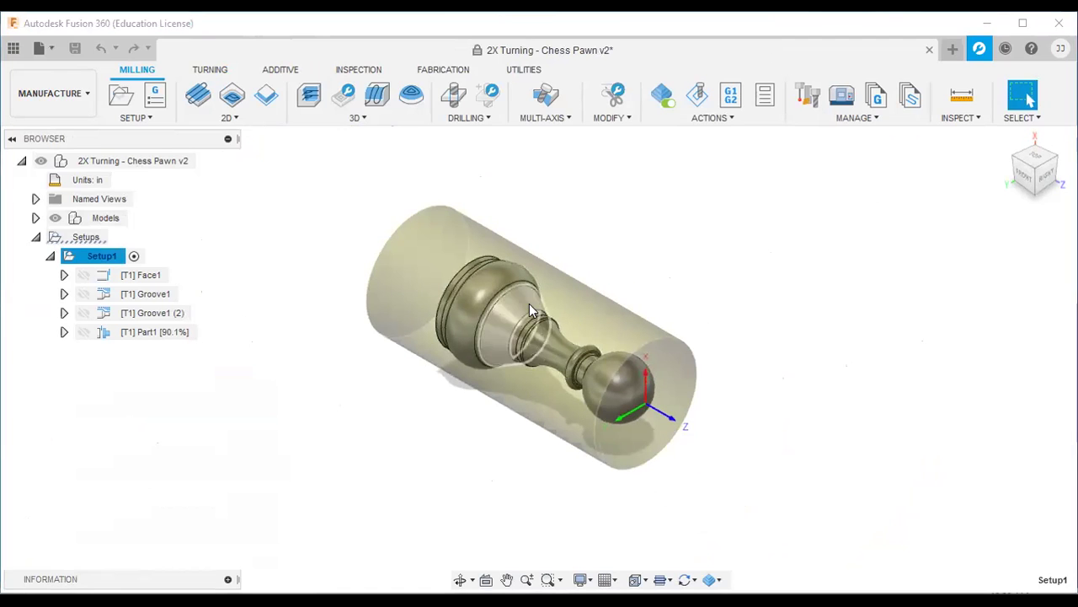
# Step: Switch from Manufacture to the Design workspace, then reopen the workspace dropdown
pyautogui.click(70, 99)
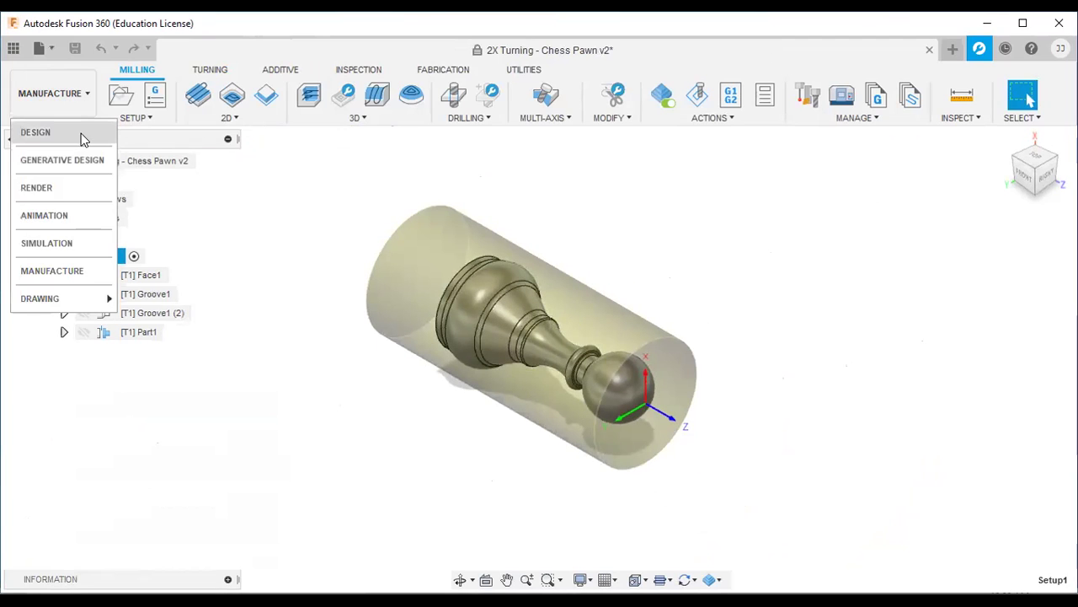
pyautogui.click(35, 132)
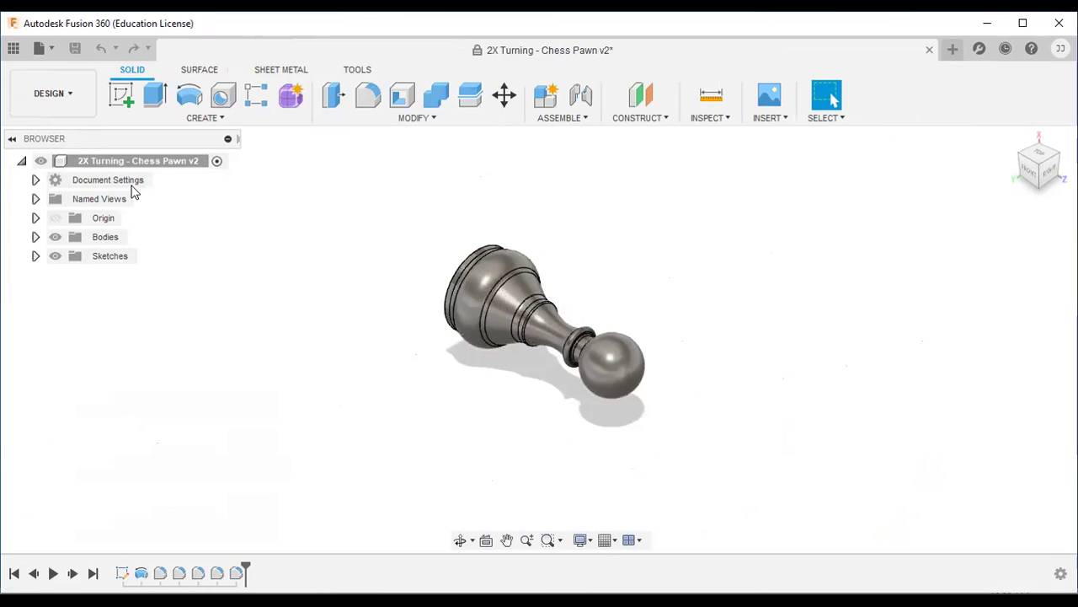
pyautogui.click(73, 96)
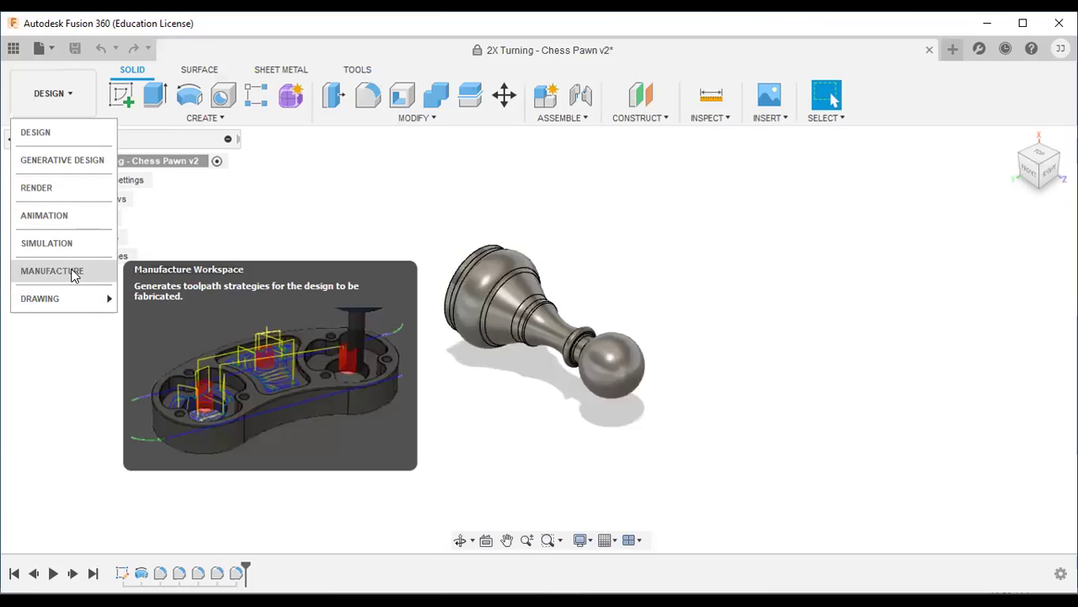
# Step: Return to the Manufacture workspace and display the TURNING toolpath tools
pyautogui.click(73, 275)
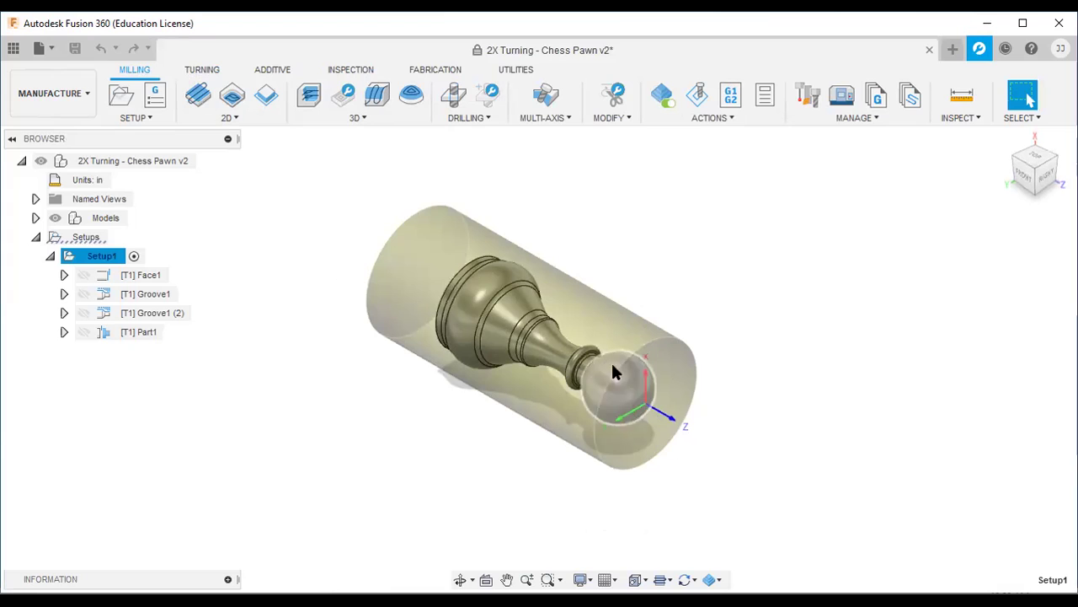
pyautogui.click(202, 71)
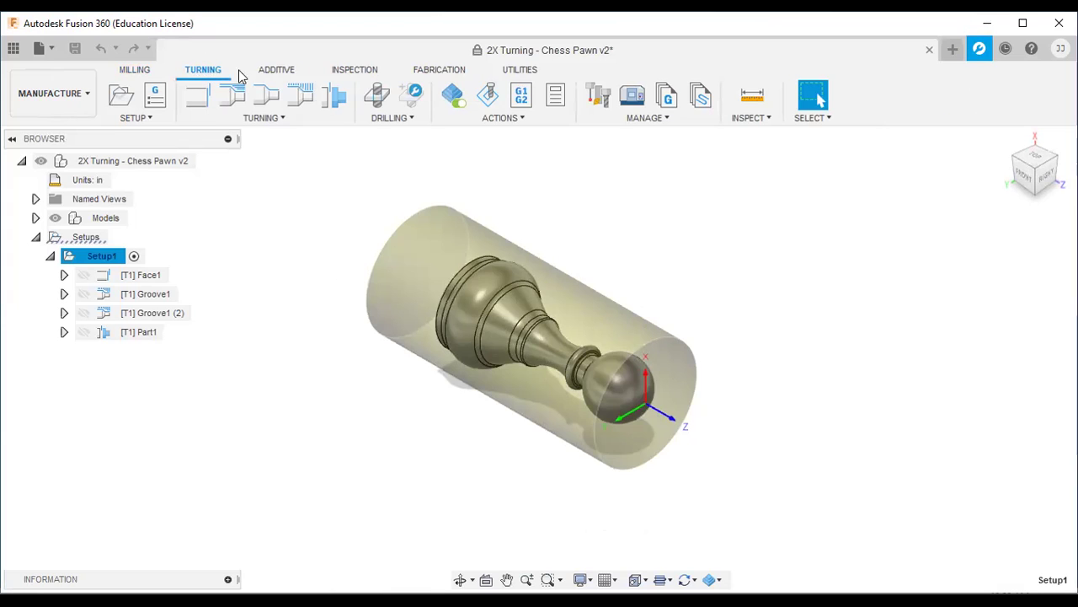
# Step: Browse the ADDITIVE, INSPECTION and FABRICATION tabs and the CUTTING list with 2D Profile
pyautogui.click(280, 74)
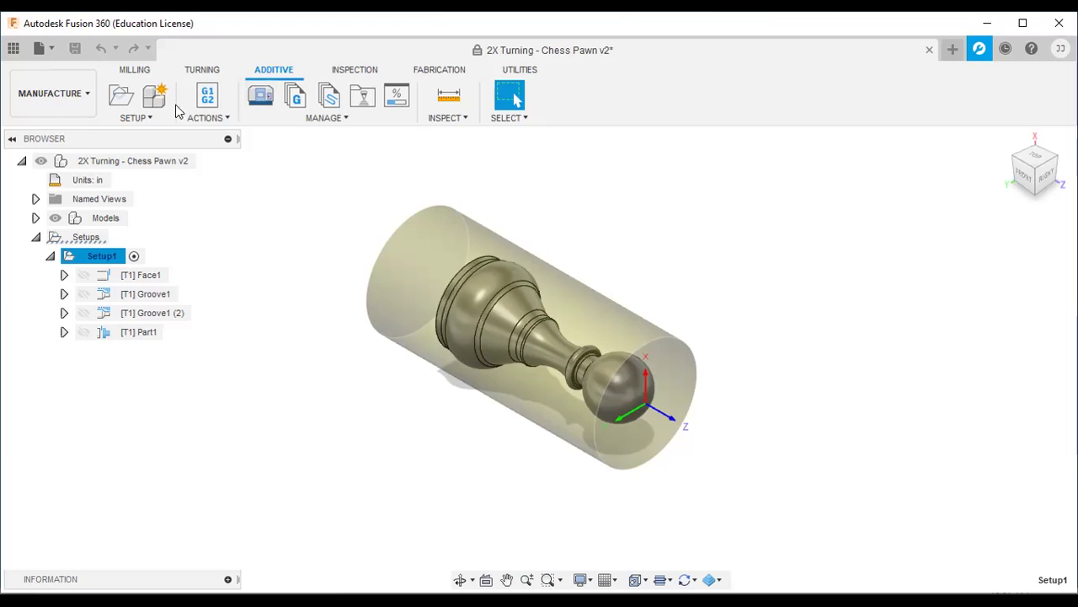
pyautogui.click(354, 71)
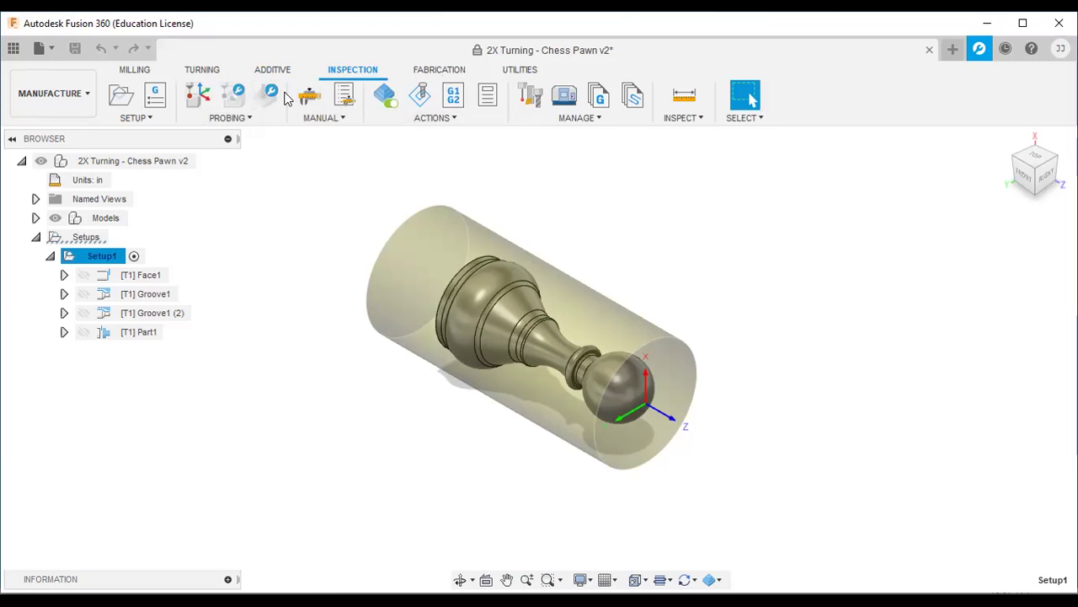
pyautogui.click(440, 71)
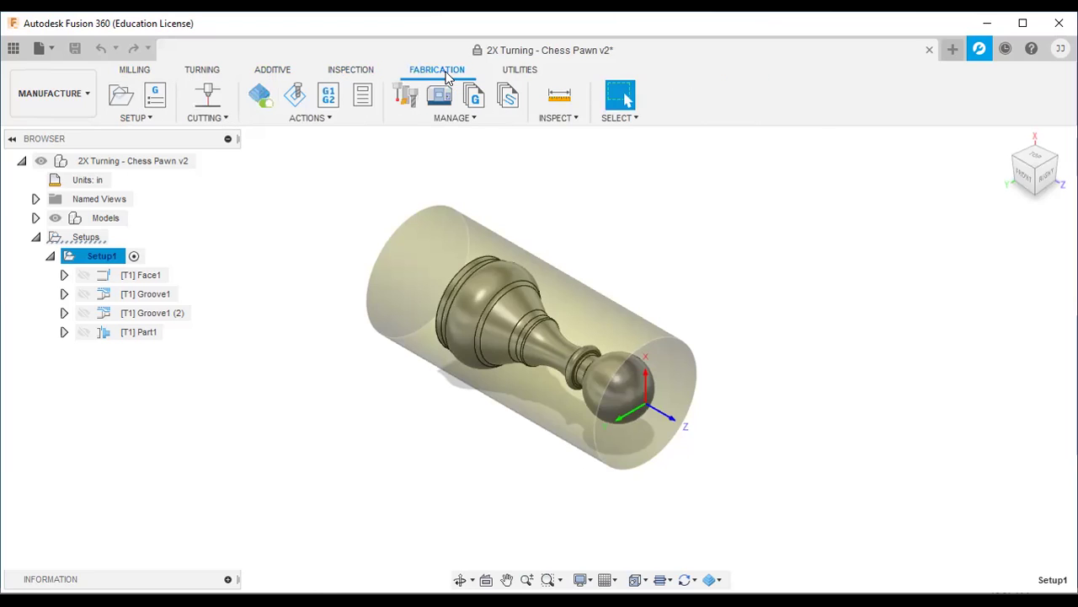
pyautogui.click(226, 118)
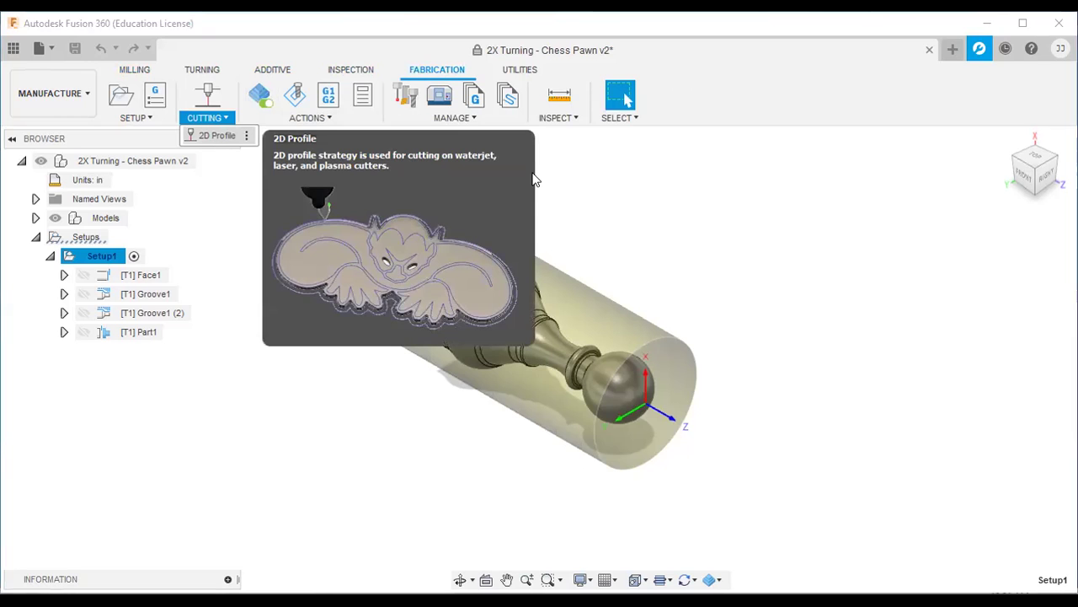
pyautogui.click(626, 205)
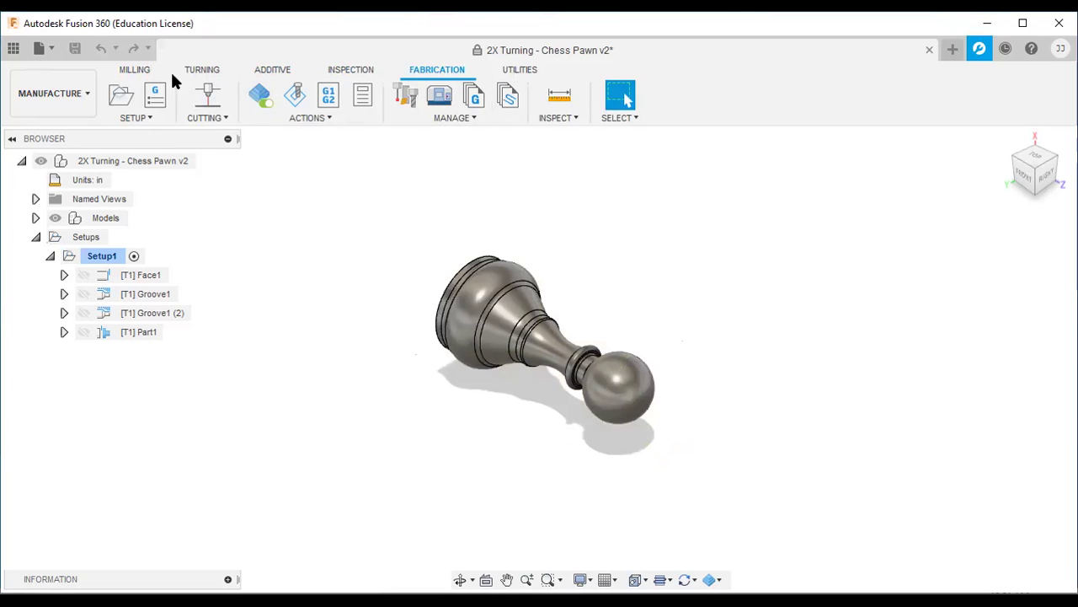
# Step: Check the milling setup options, then view the Turning, Additive, Inspection and Fabrication tool sets
pyautogui.click(135, 70)
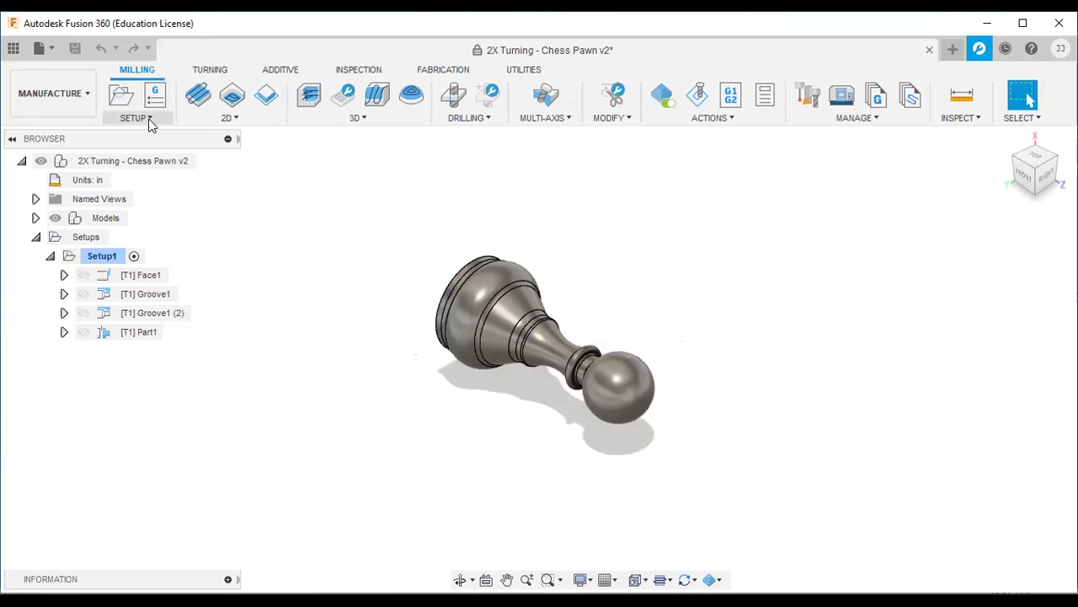
pyautogui.click(150, 120)
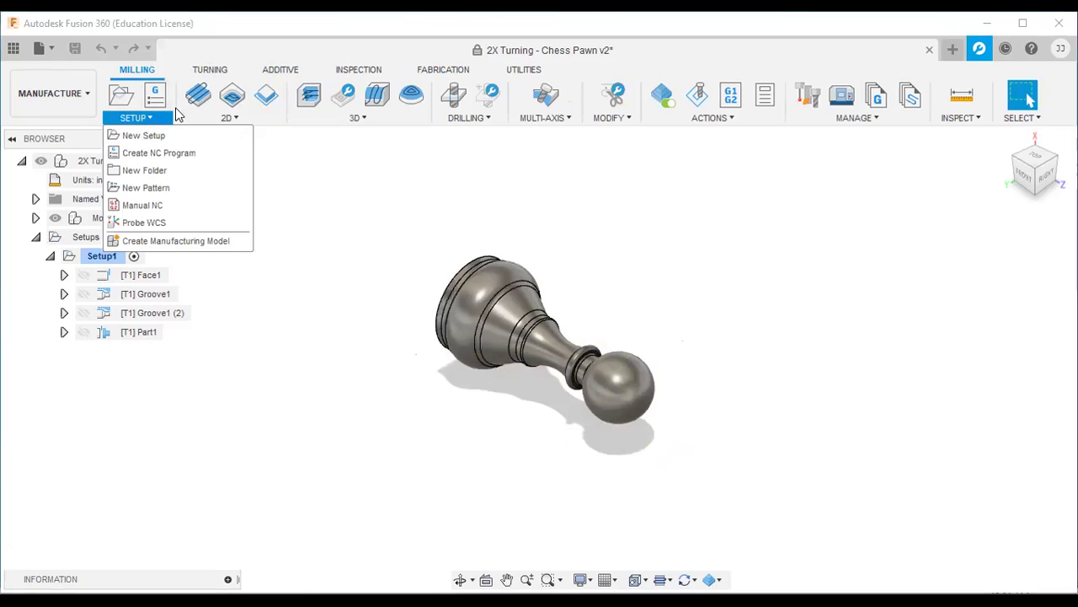
pyautogui.click(210, 70)
pyautogui.click(274, 70)
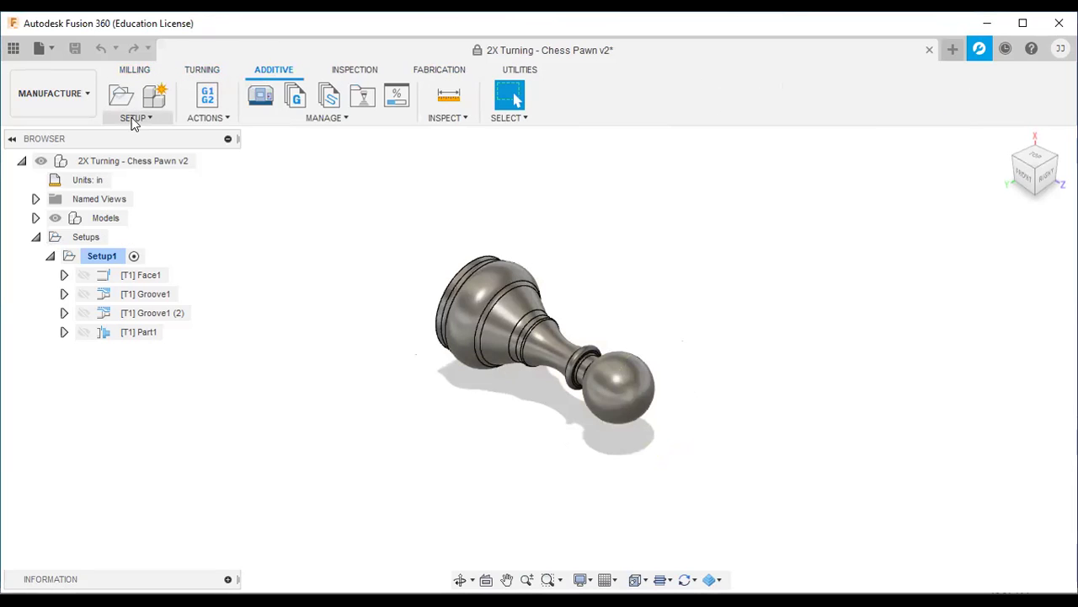
pyautogui.click(358, 73)
pyautogui.click(434, 73)
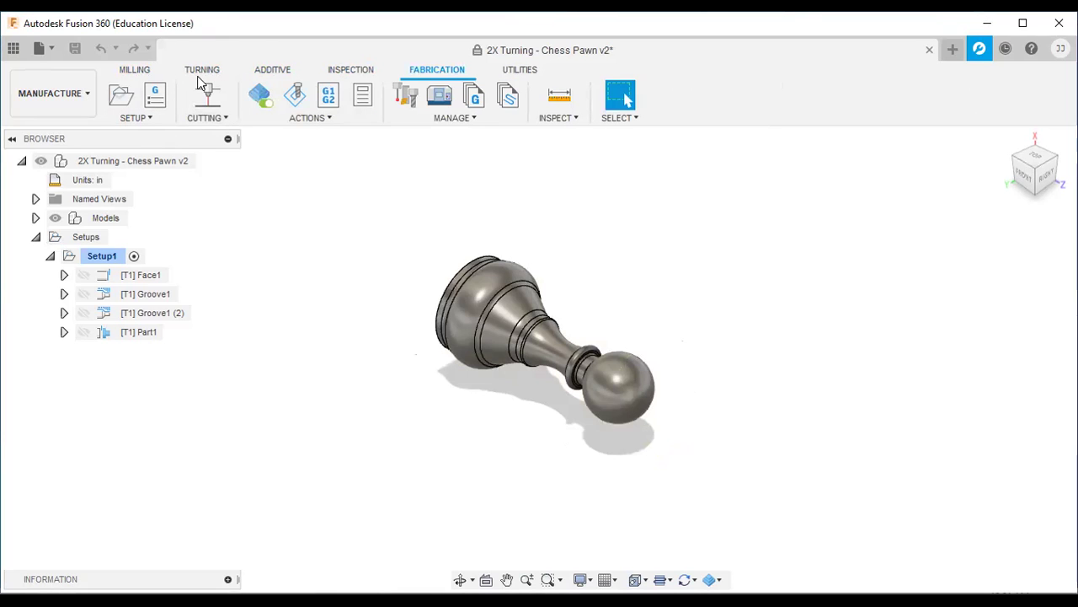
# Step: Recheck the setup and NC program options, cycle the tool sets again, and end on Milling
pyautogui.click(158, 122)
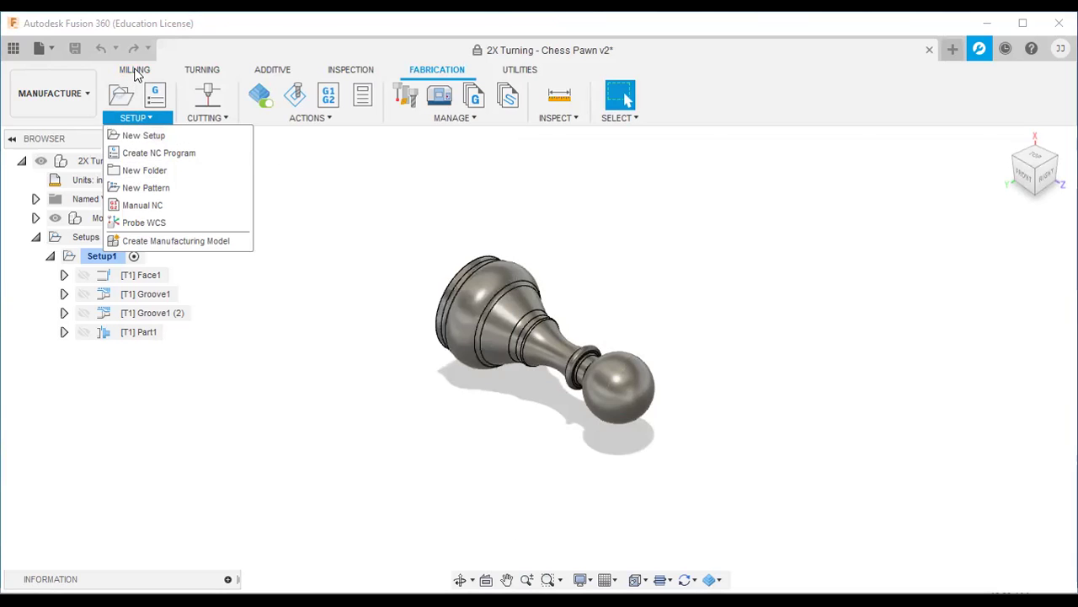
pyautogui.click(134, 70)
pyautogui.click(212, 71)
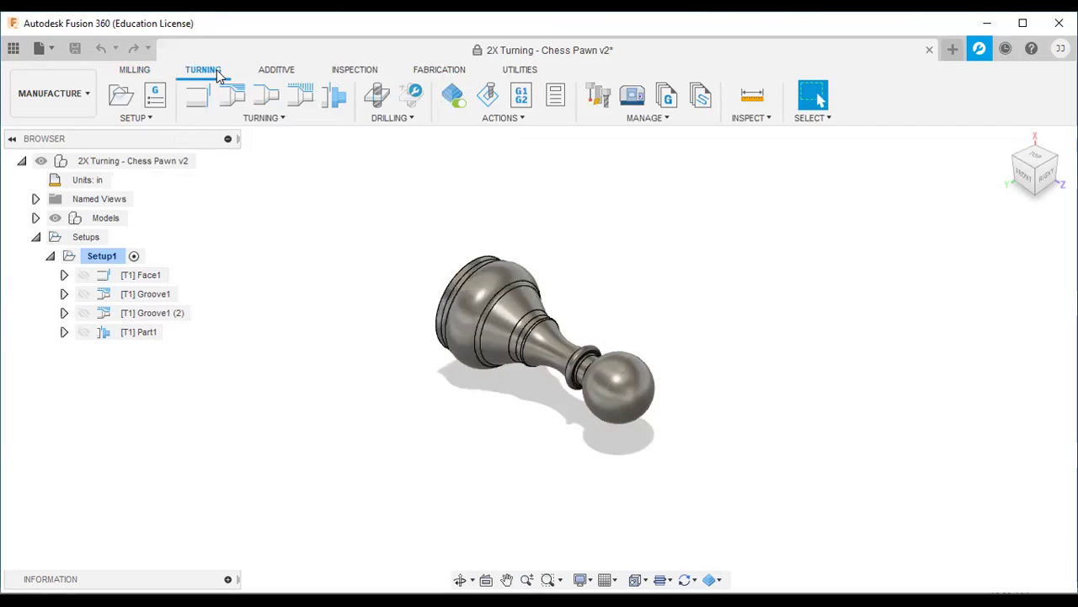
pyautogui.click(281, 72)
pyautogui.click(354, 70)
pyautogui.click(439, 70)
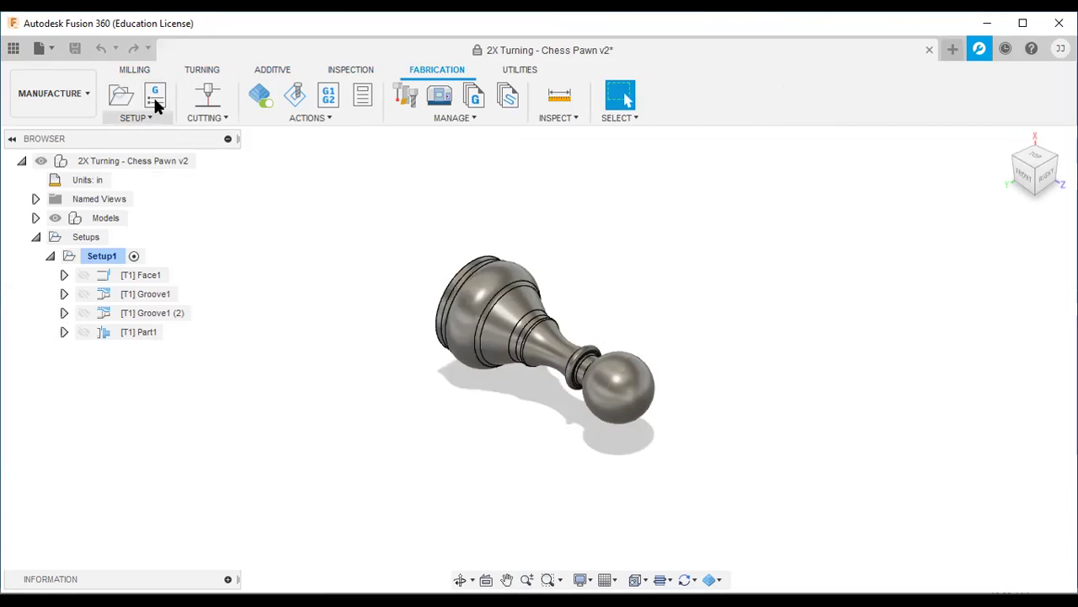
pyautogui.click(141, 69)
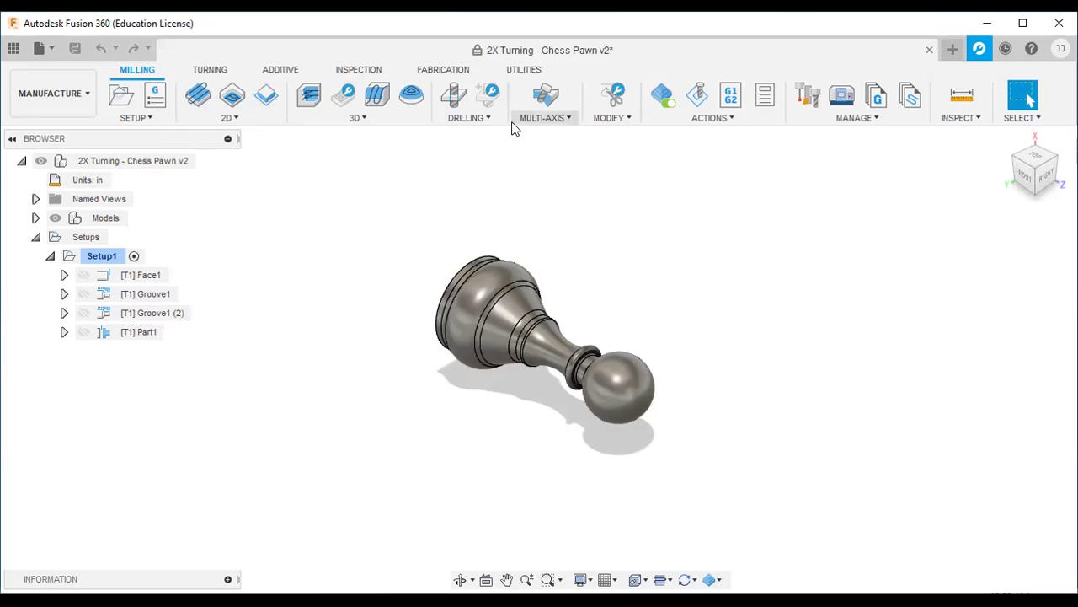
# Step: Compare the 2D, 3D and multi-axis milling strategy lists, finishing with the 2D list open
pyautogui.click(245, 123)
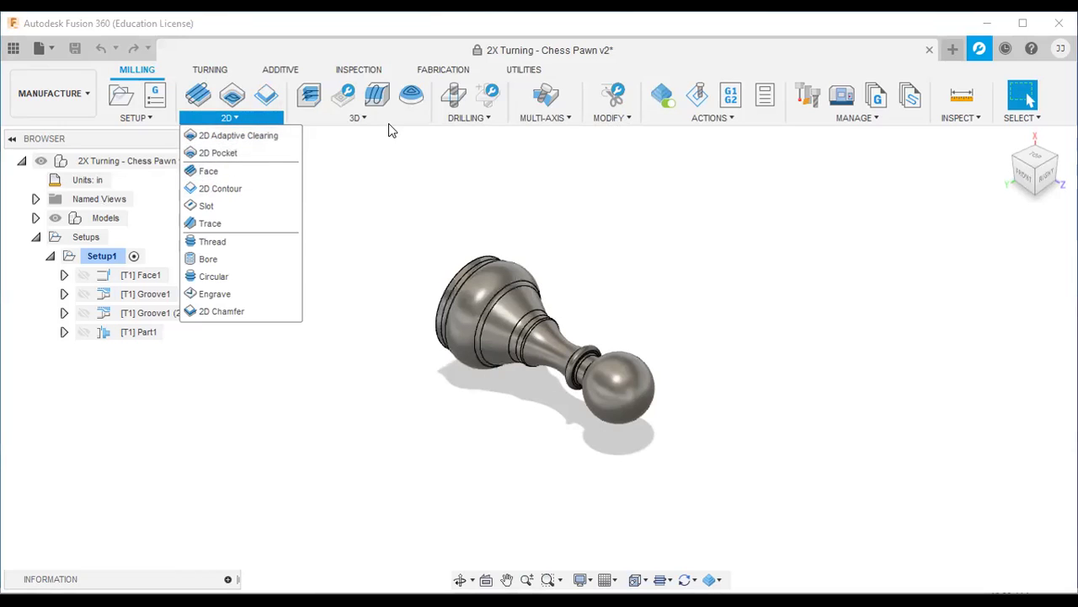
pyautogui.click(388, 123)
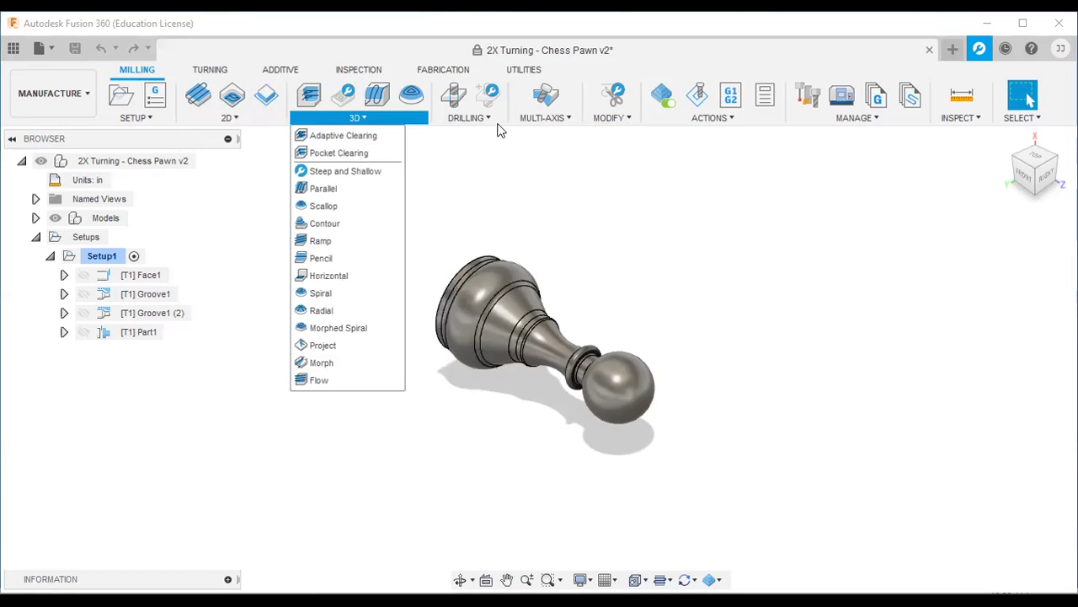
pyautogui.click(572, 126)
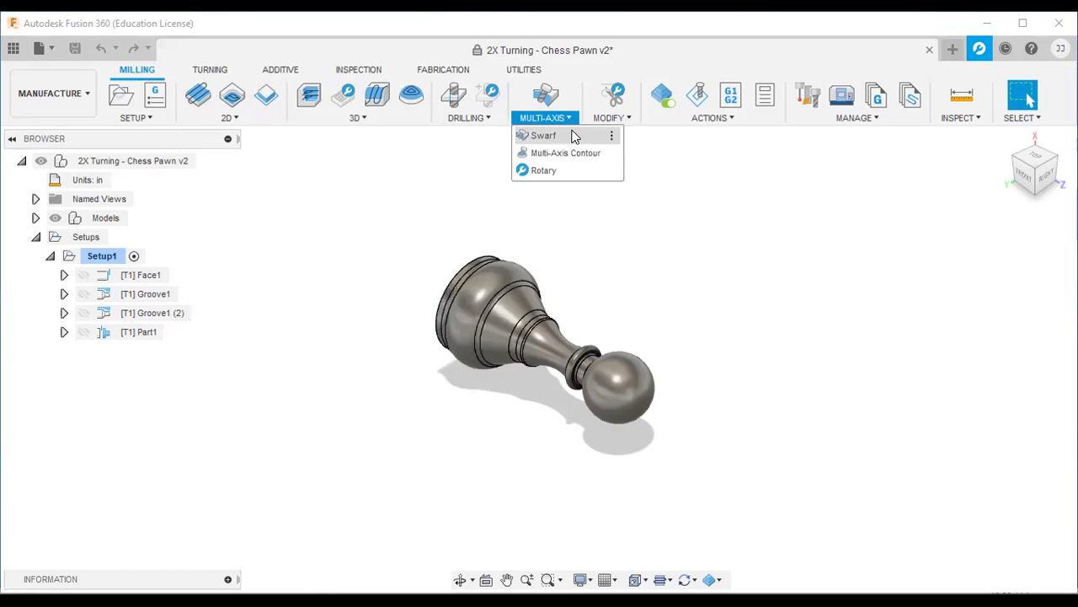
pyautogui.click(248, 127)
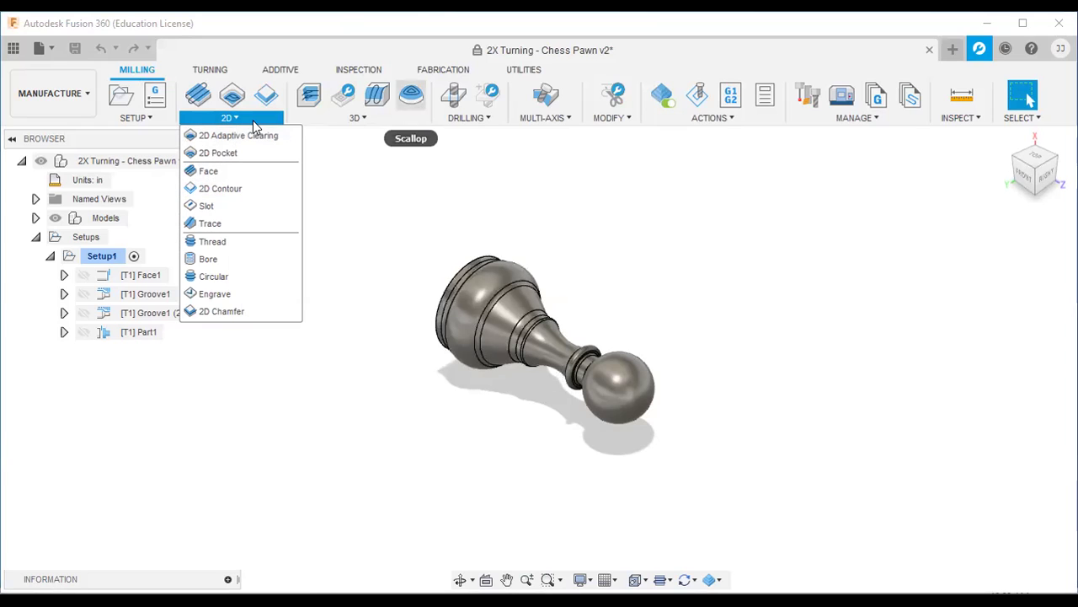
# Step: Check the 3D, drilling, multi-axis and action lists, then select Setup1 to show its stock
pyautogui.click(375, 119)
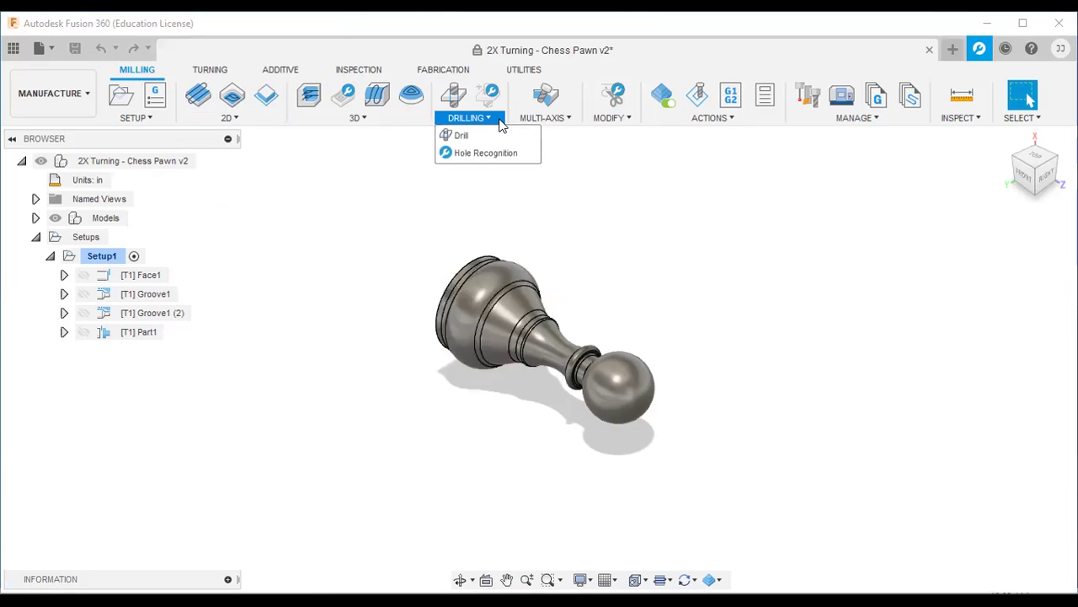
pyautogui.click(543, 118)
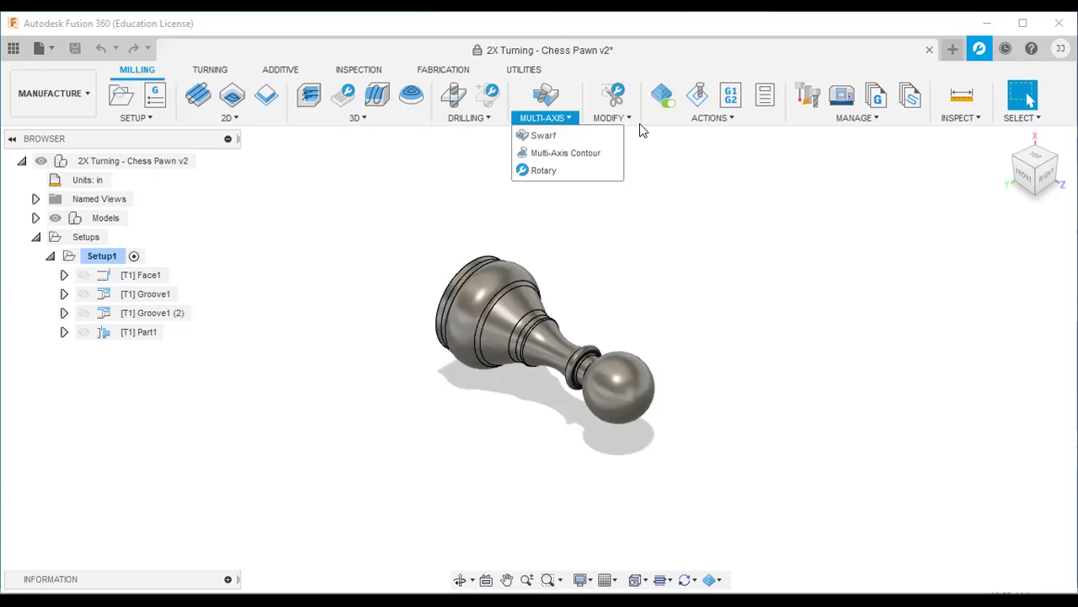
pyautogui.click(731, 119)
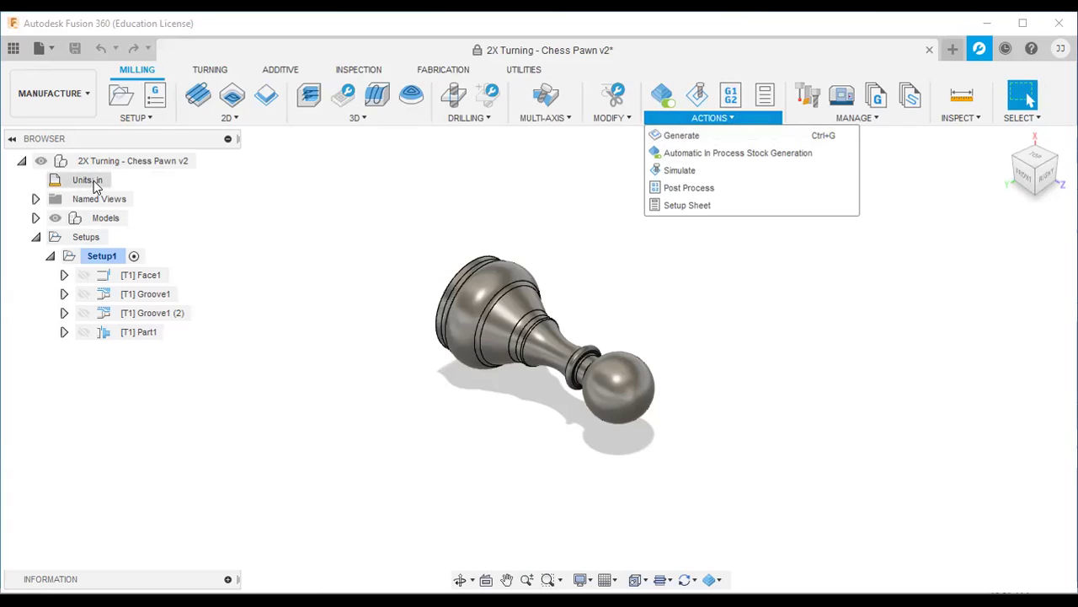
pyautogui.click(105, 257)
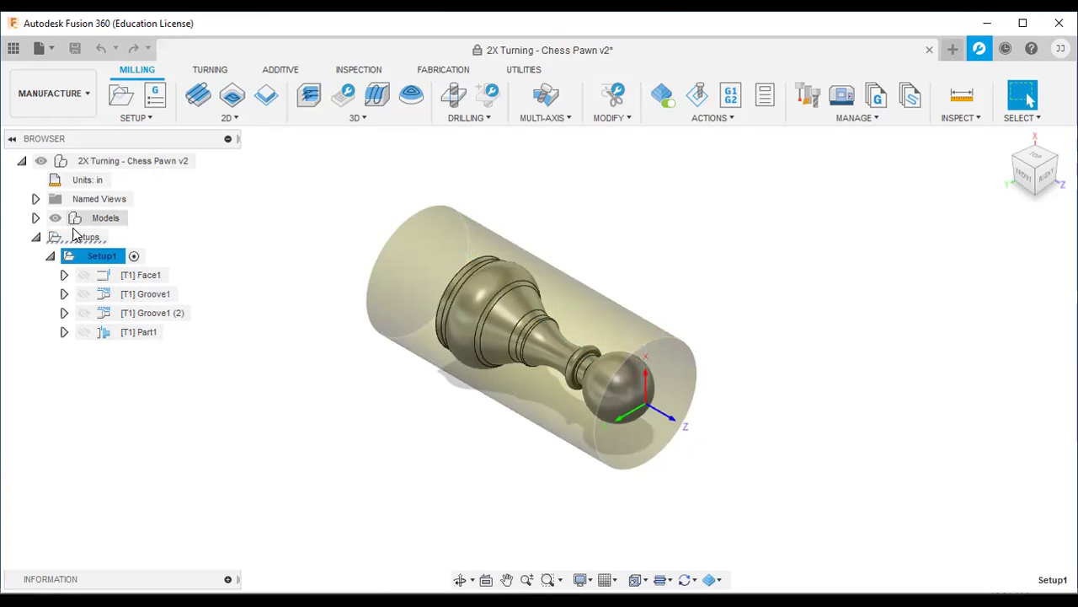
# Step: Check the Milling Actions, Multi-Axis and Modify lists, then show the Turning tools
pyautogui.click(739, 119)
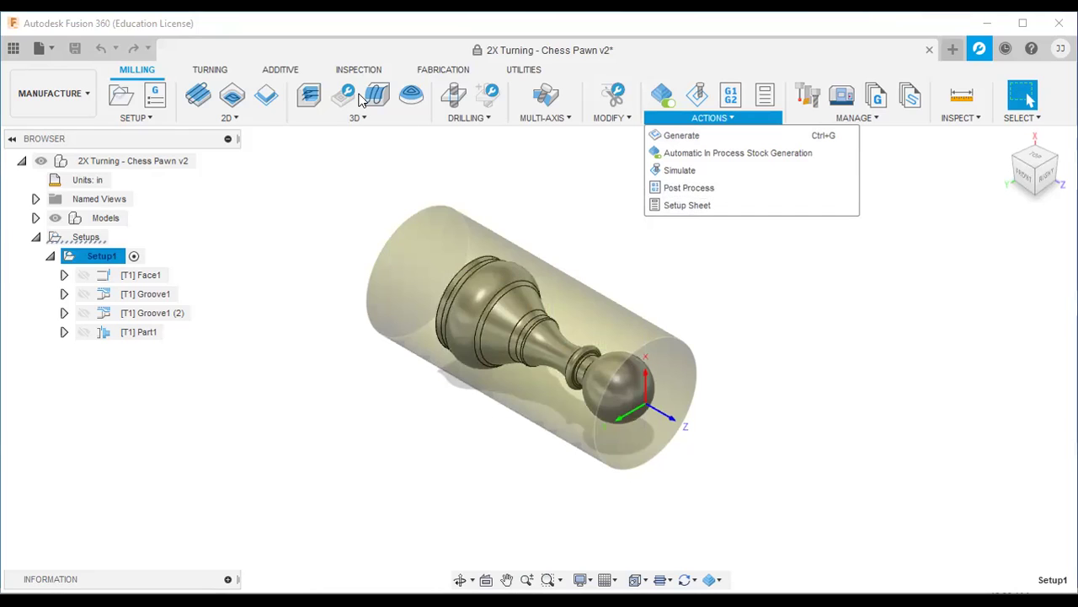
pyautogui.click(543, 117)
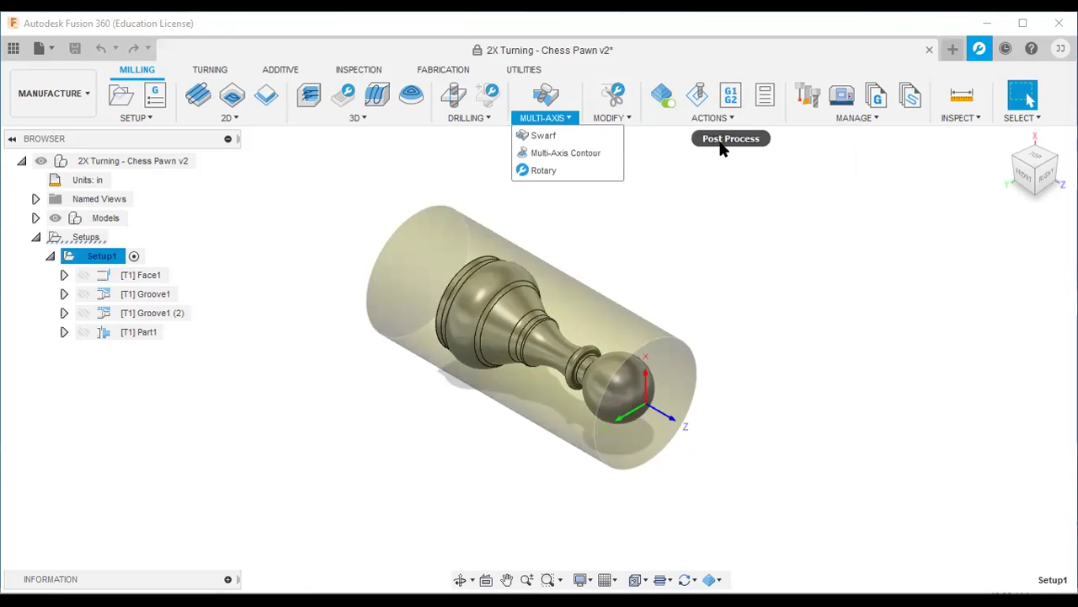
pyautogui.click(611, 117)
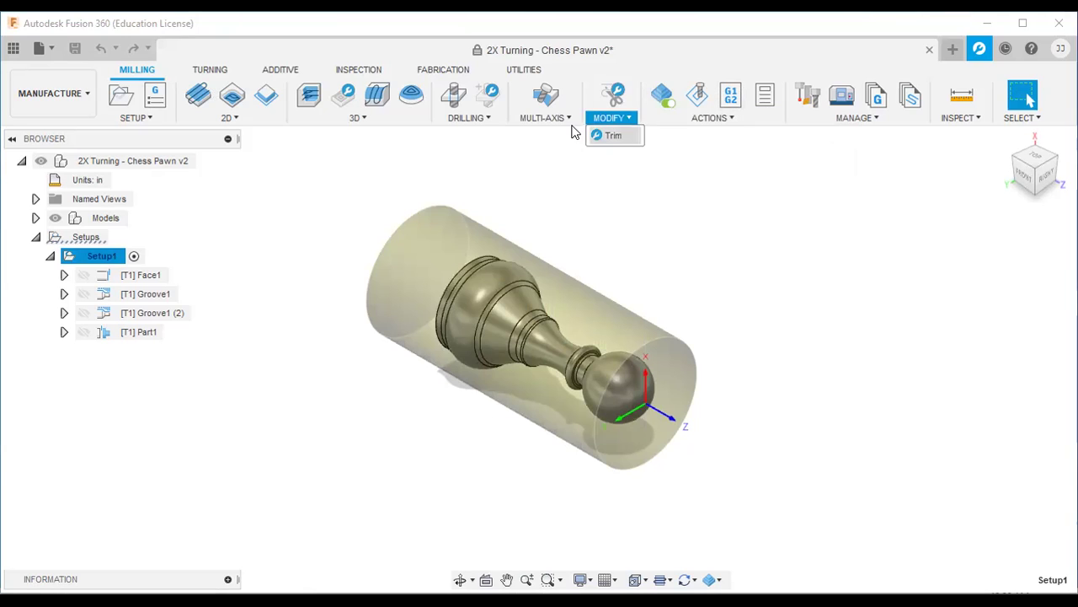
pyautogui.click(212, 70)
# Step: Check the Turning tab's Setup, Turning, Drilling and Actions lists, then show the Additive tools
pyautogui.click(151, 118)
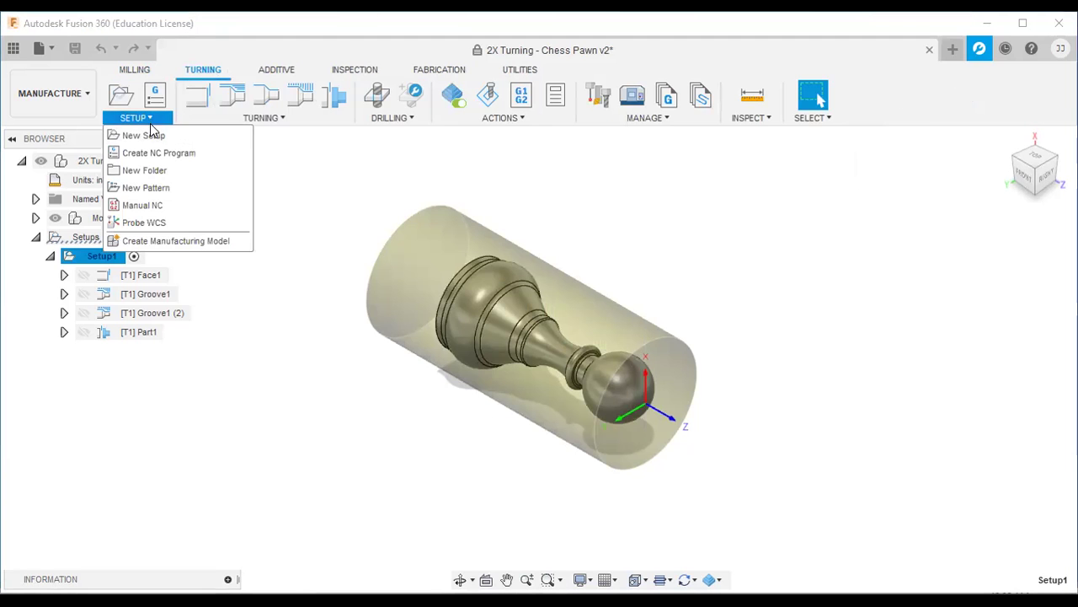
pyautogui.click(282, 118)
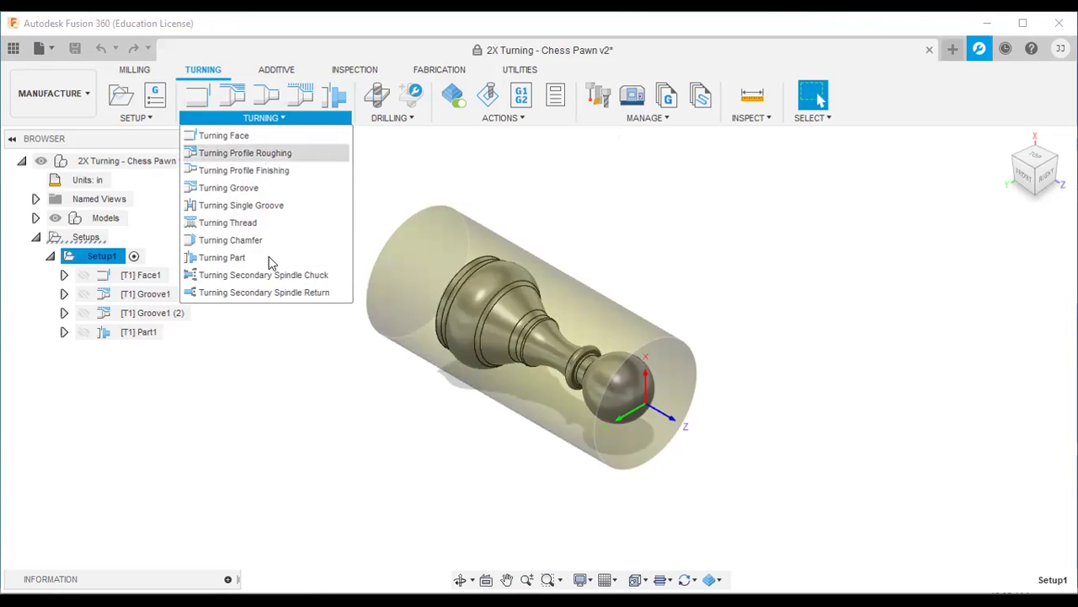
pyautogui.click(412, 119)
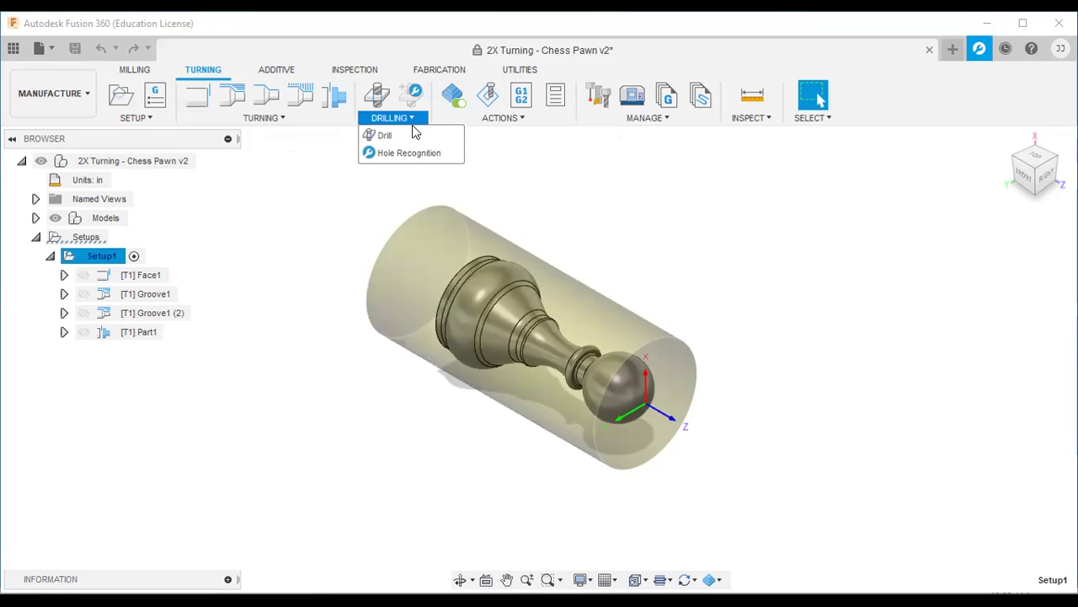
pyautogui.click(524, 118)
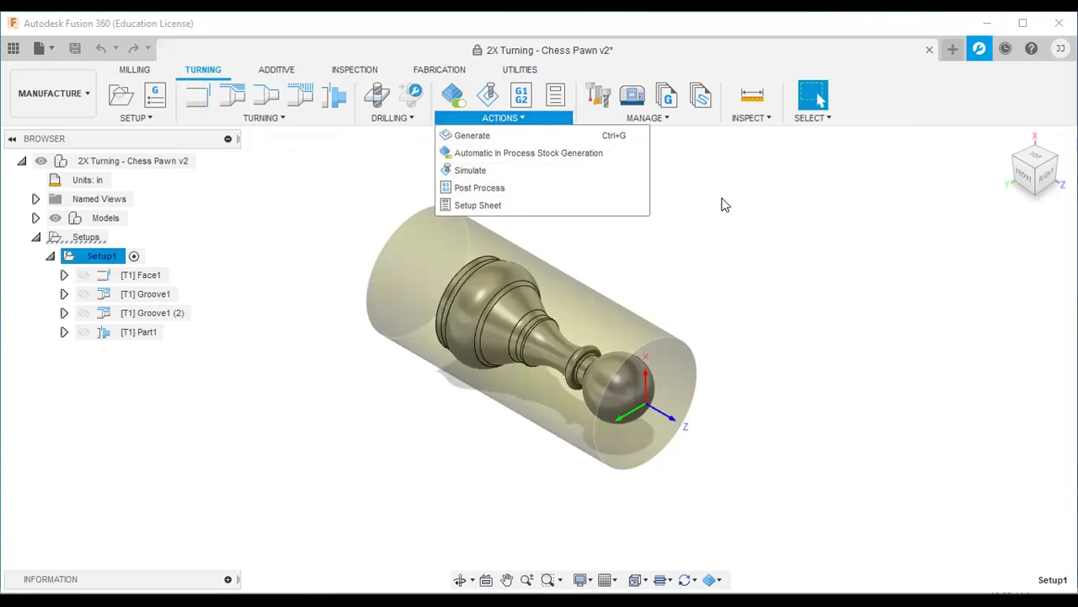
pyautogui.click(269, 66)
pyautogui.click(278, 68)
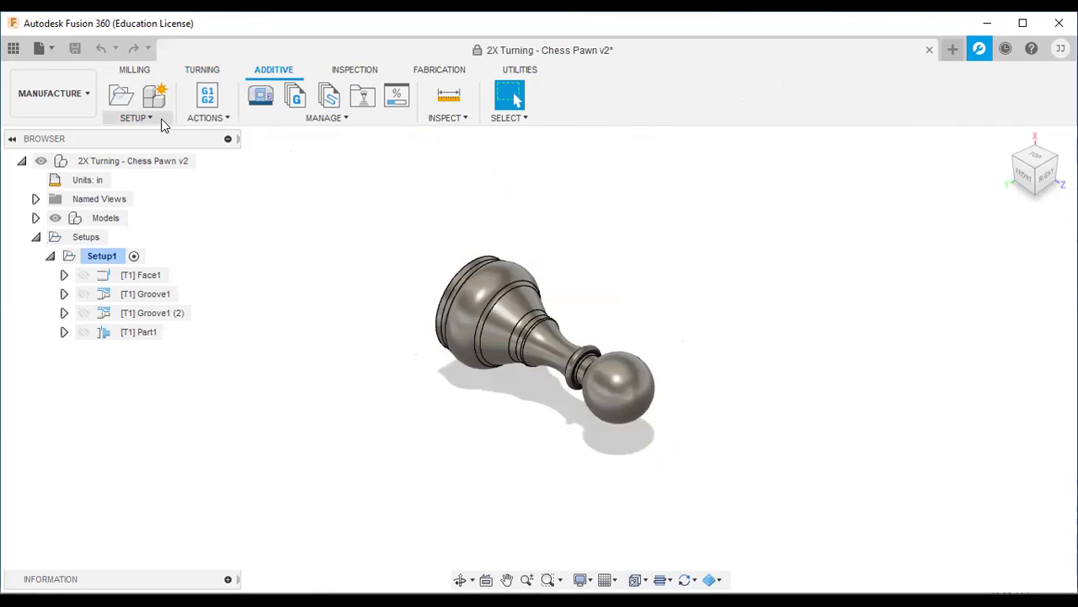
# Step: Check the Additive actions and the Inspection setup, probing, manual inspection and action lists
pyautogui.click(224, 117)
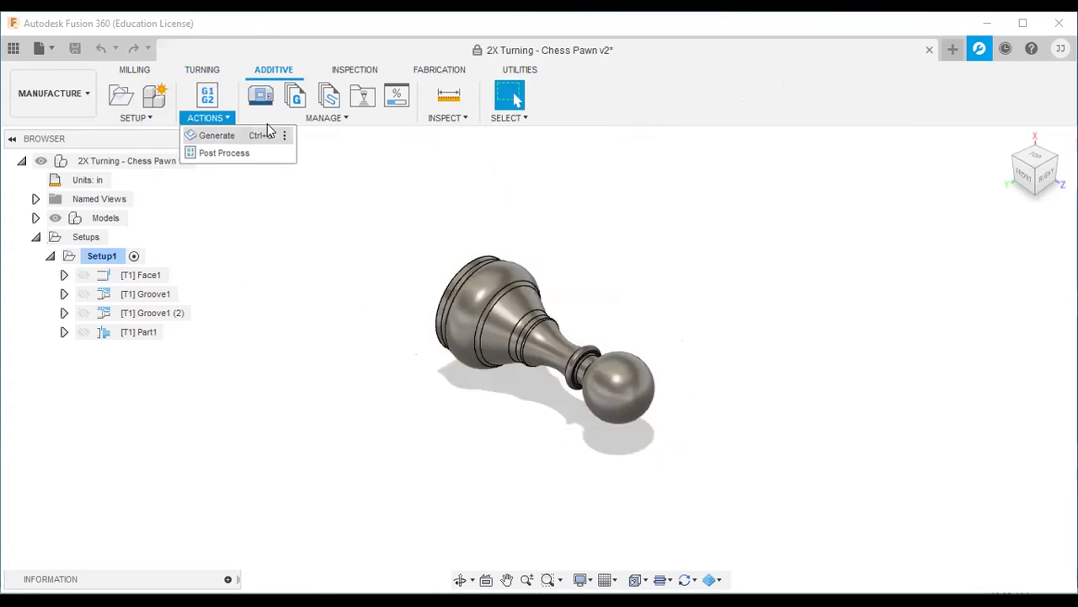
pyautogui.click(337, 74)
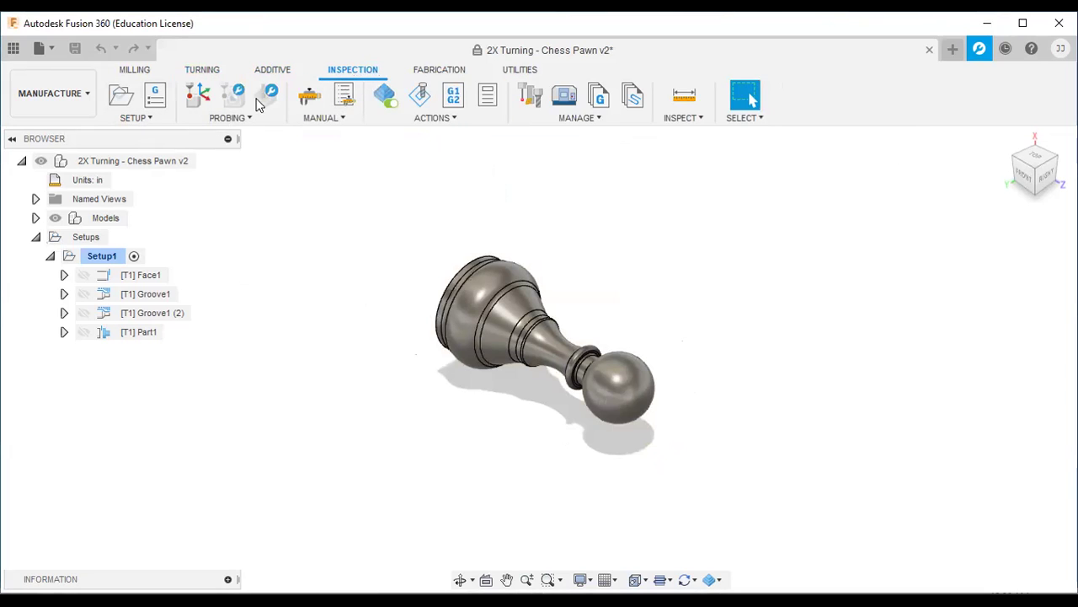
pyautogui.click(150, 118)
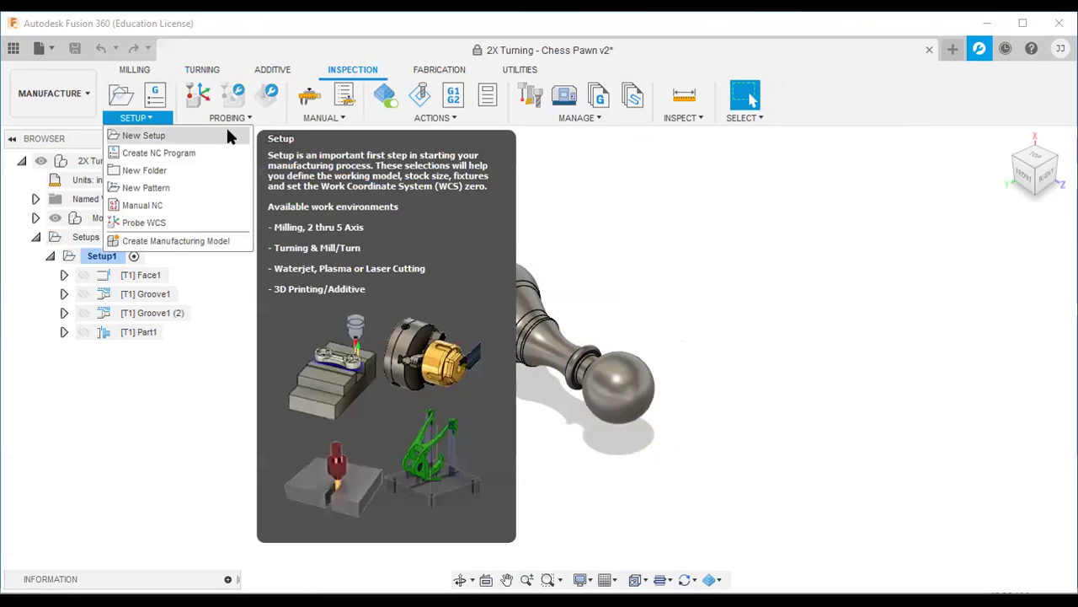
pyautogui.click(229, 118)
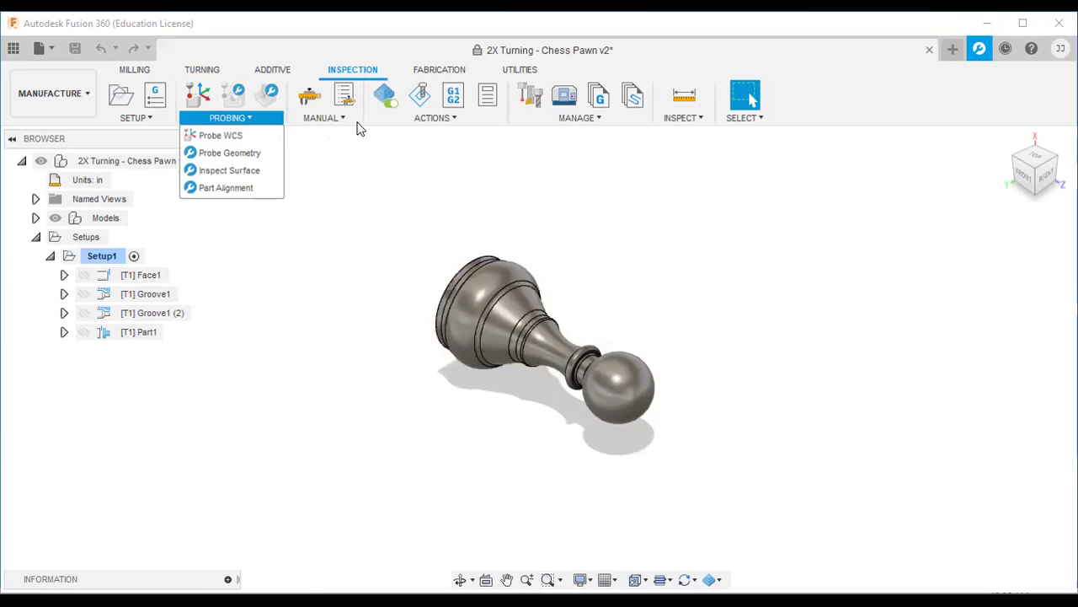
pyautogui.click(347, 120)
pyautogui.click(447, 119)
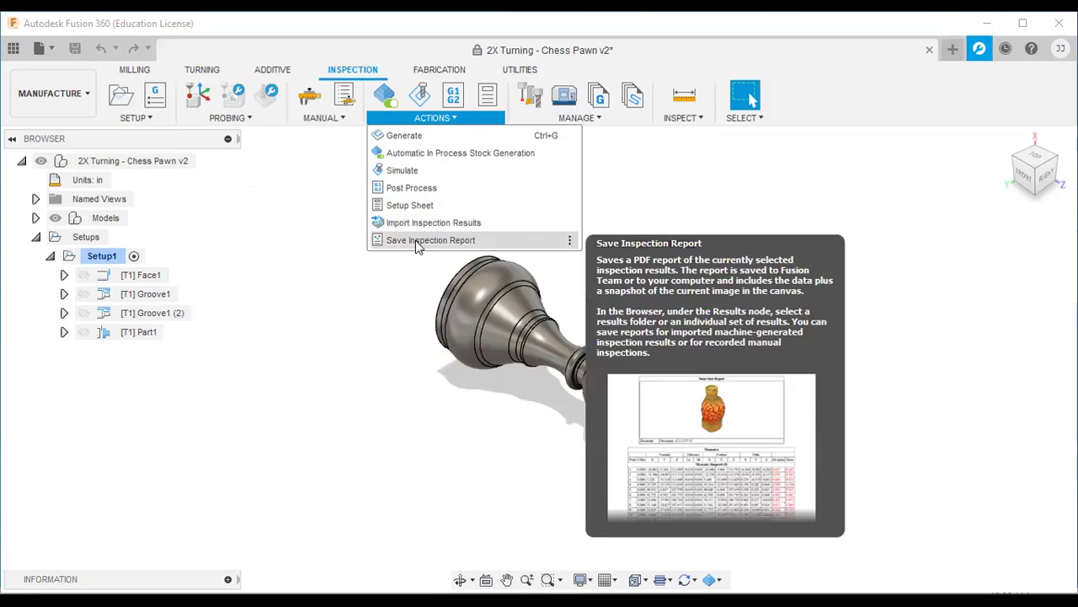
# Step: On the Fabrication tools, start a 2D Profile cutting operation and cancel it
pyautogui.click(439, 70)
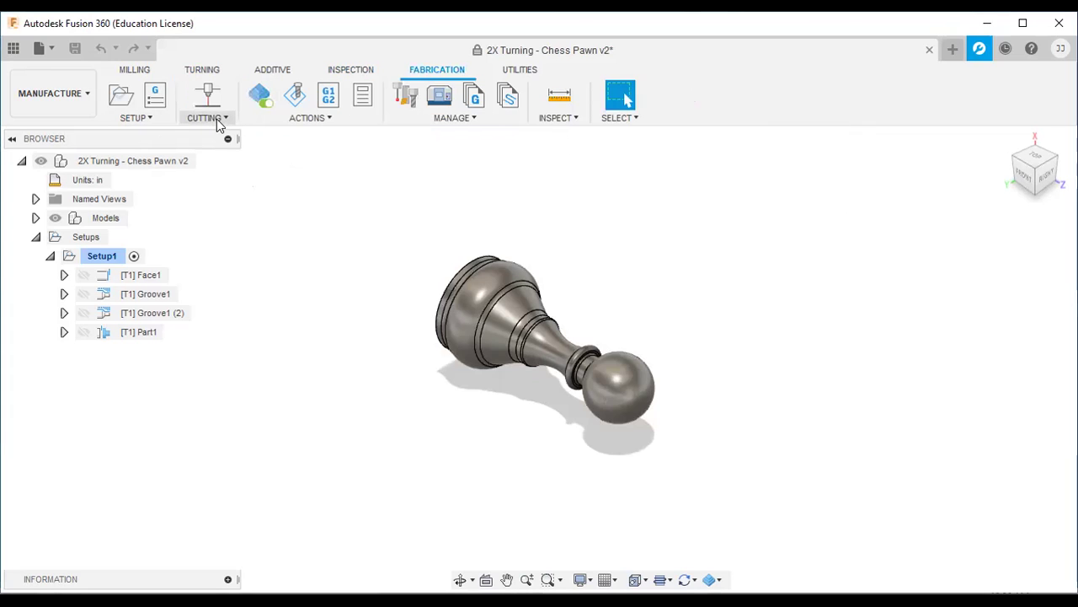
pyautogui.click(216, 119)
pyautogui.click(217, 135)
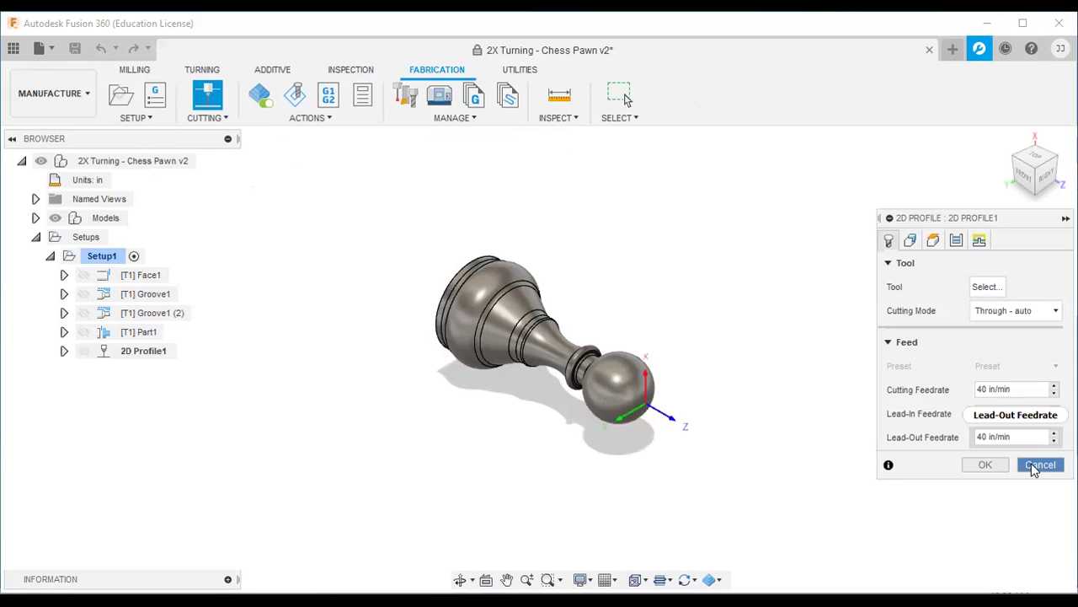
pyautogui.click(1039, 464)
pyautogui.click(434, 70)
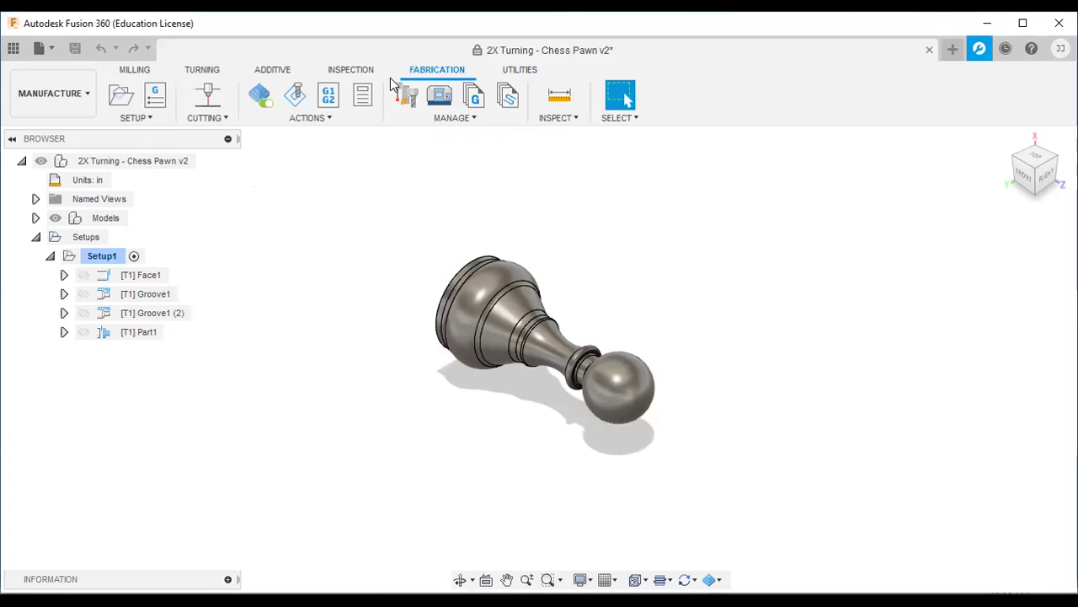
pyautogui.click(227, 120)
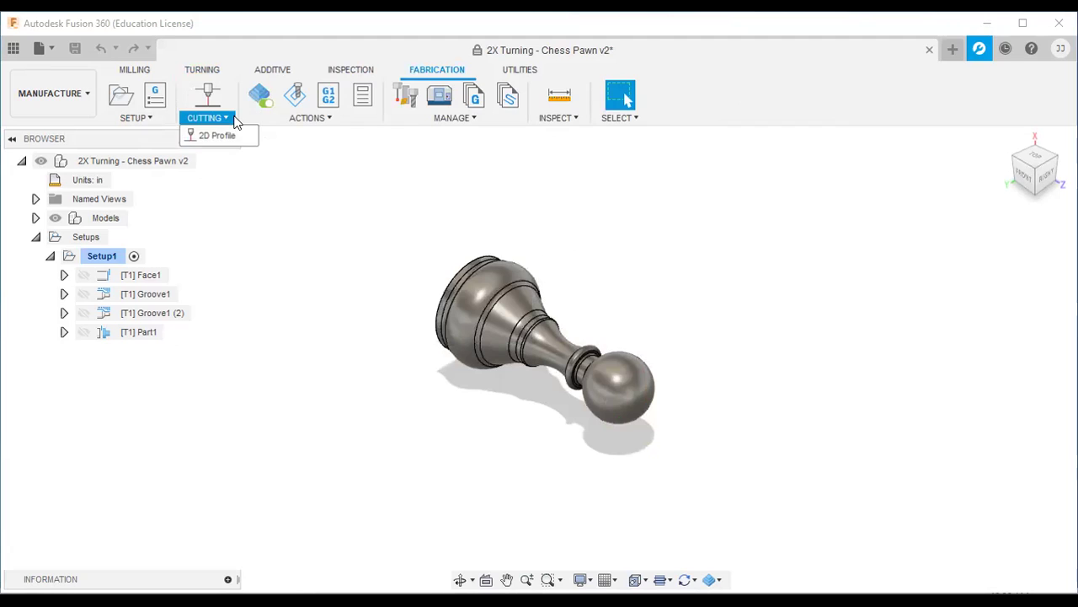
# Step: Check the fabrication actions and setup options
pyautogui.click(335, 114)
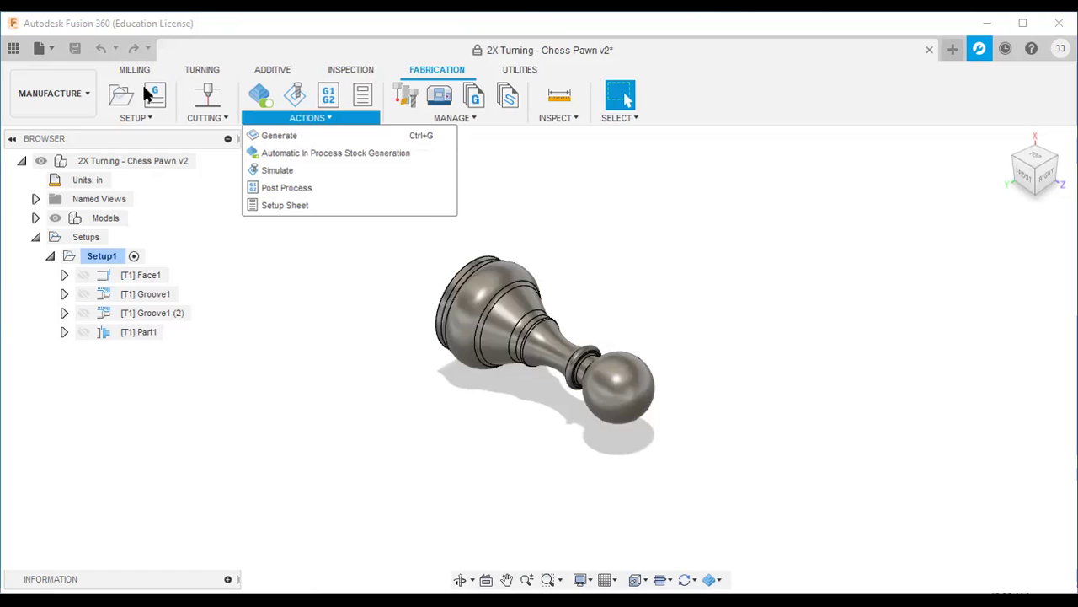
pyautogui.click(145, 117)
pyautogui.moveTo(375, 114)
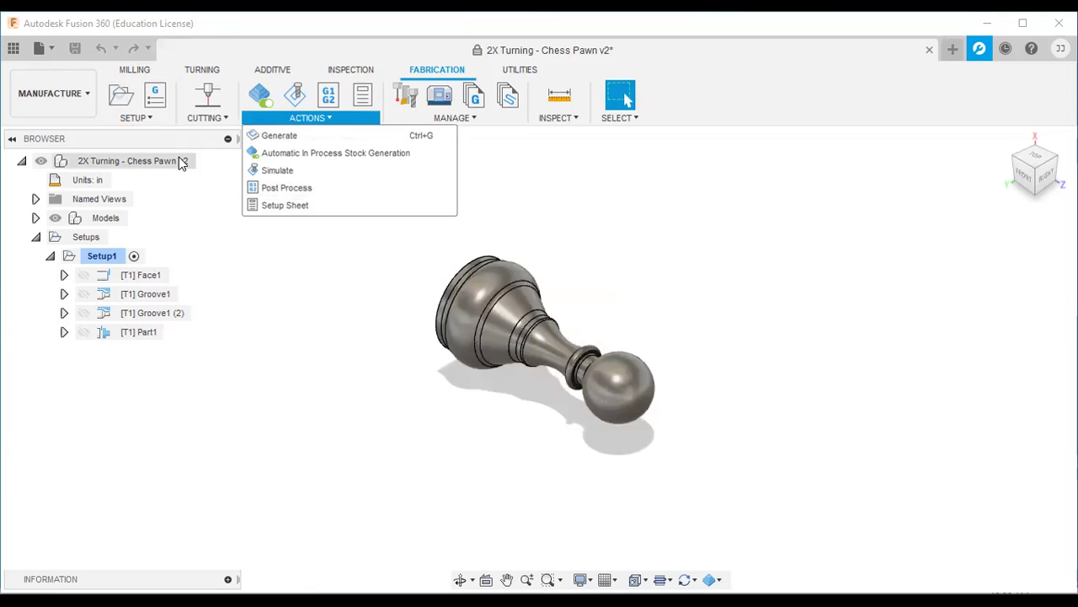
pyautogui.moveTo(226, 110)
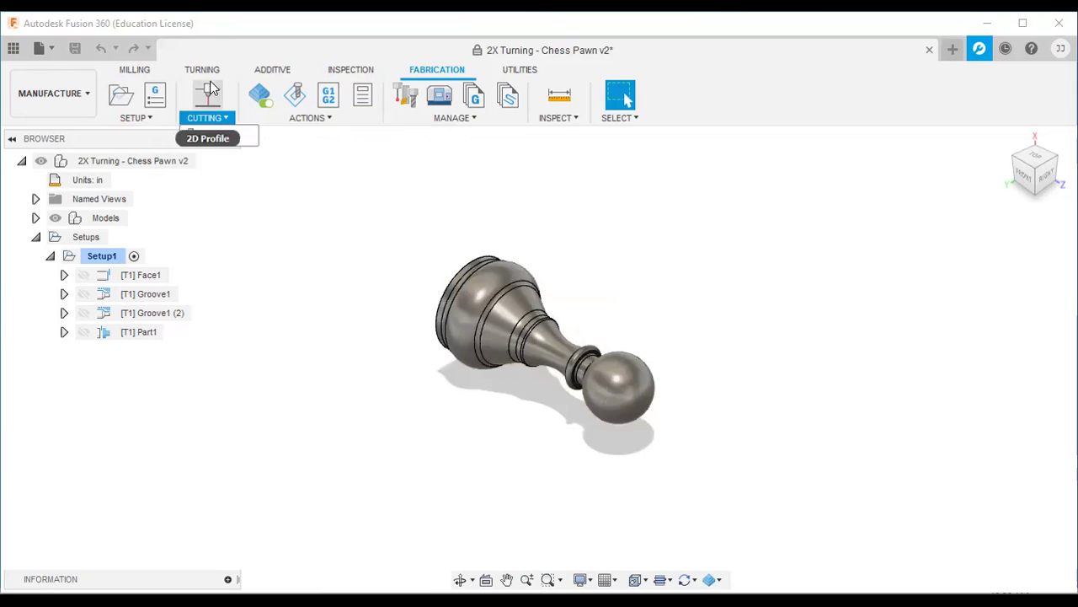
pyautogui.moveTo(255, 123)
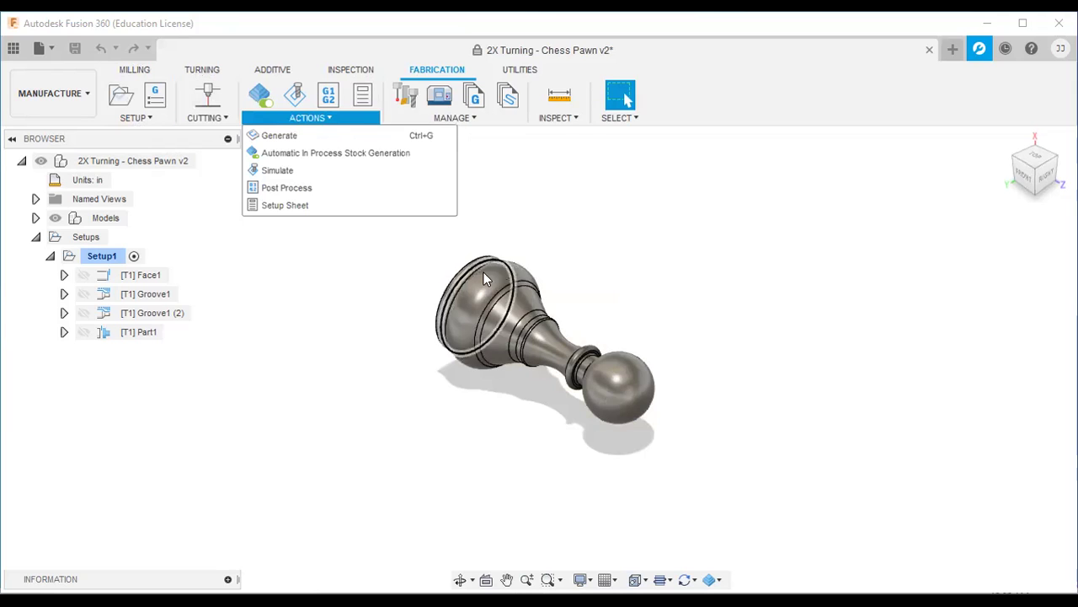
# Step: Select Setup1 on the Turning tools, regenerate all its toolpaths, and start the simulation
pyautogui.click(205, 70)
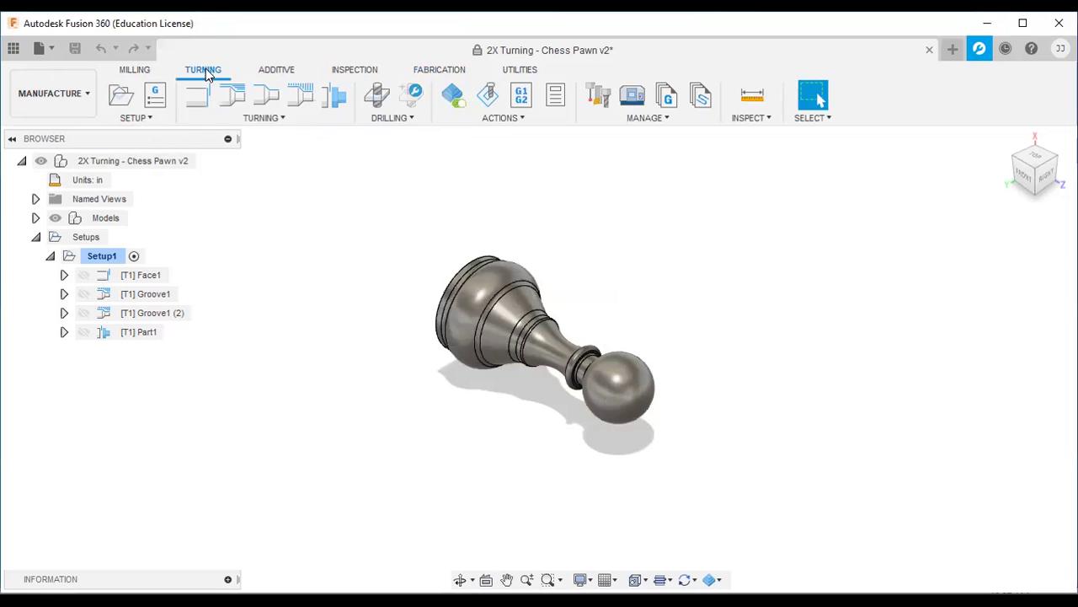
pyautogui.click(92, 260)
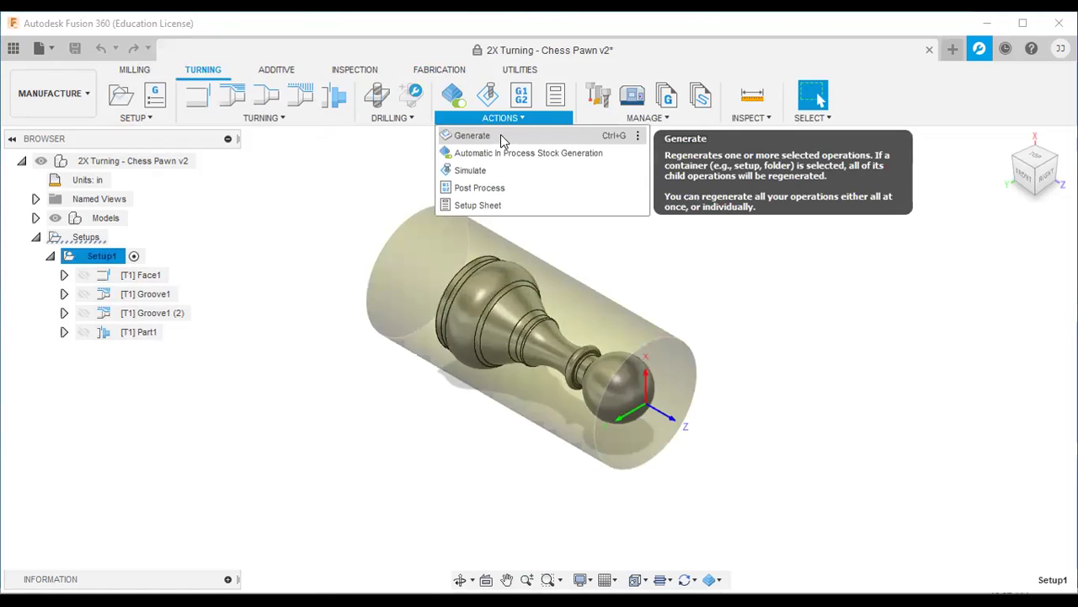
pyautogui.click(501, 135)
pyautogui.click(540, 335)
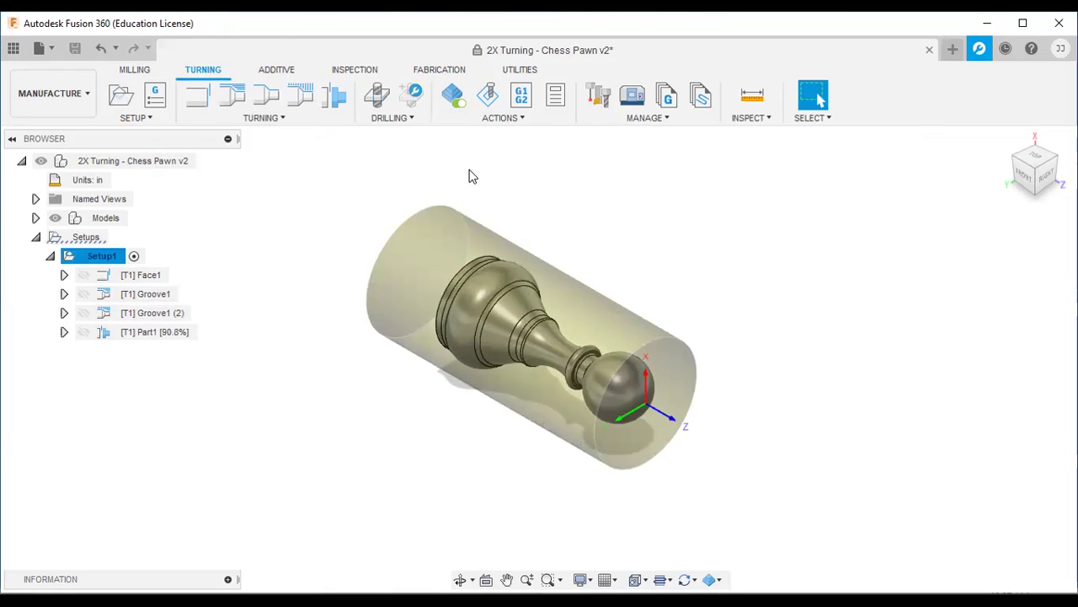
pyautogui.click(521, 118)
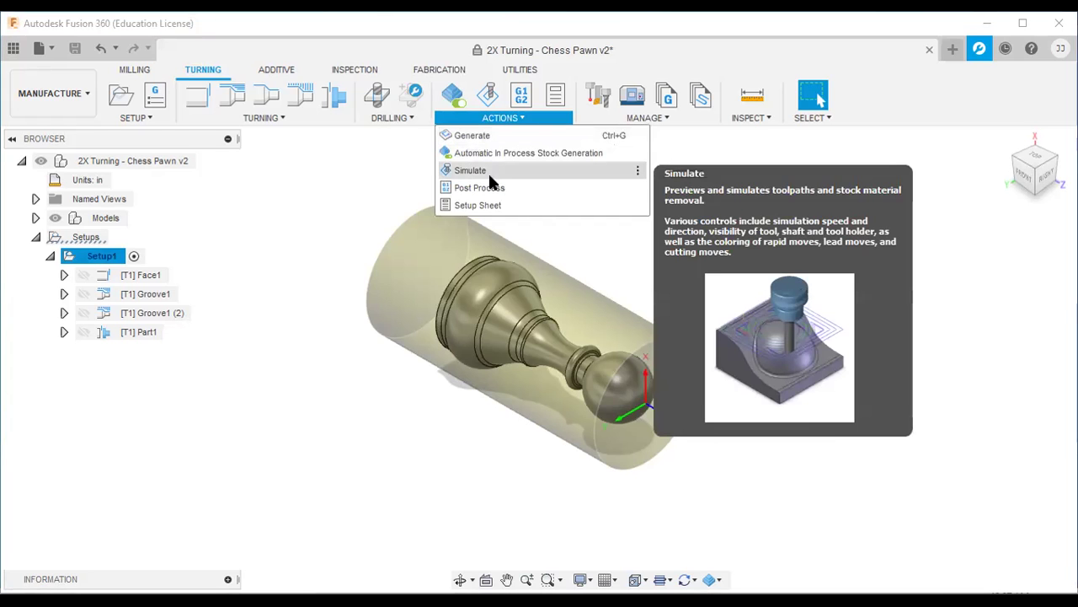
pyautogui.click(489, 172)
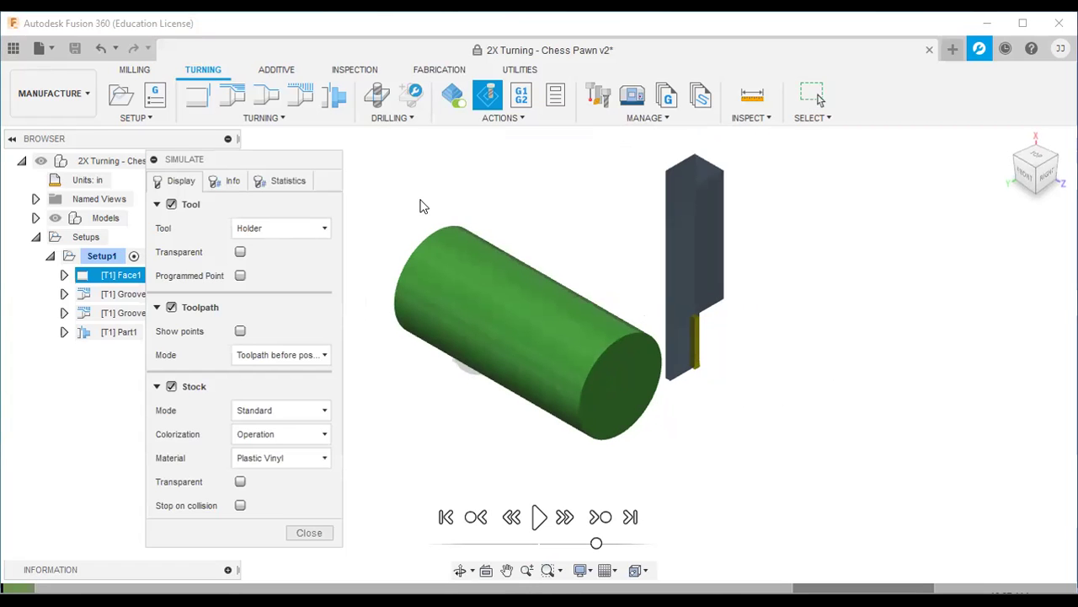
# Step: Play the turning simulation from the front view, then close the Simulate panel
pyautogui.click(537, 517)
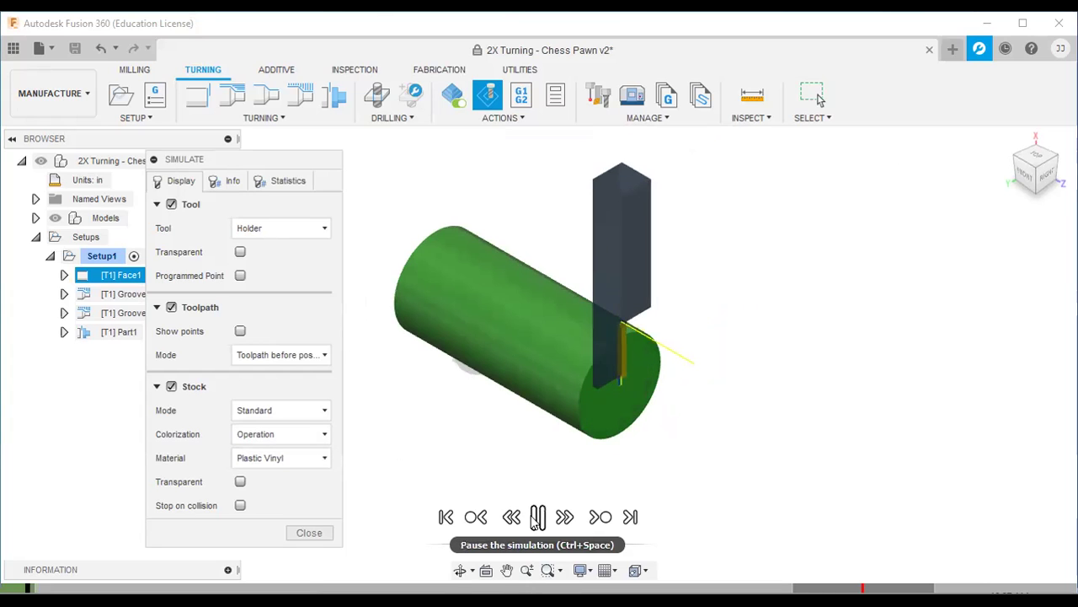
pyautogui.click(1027, 184)
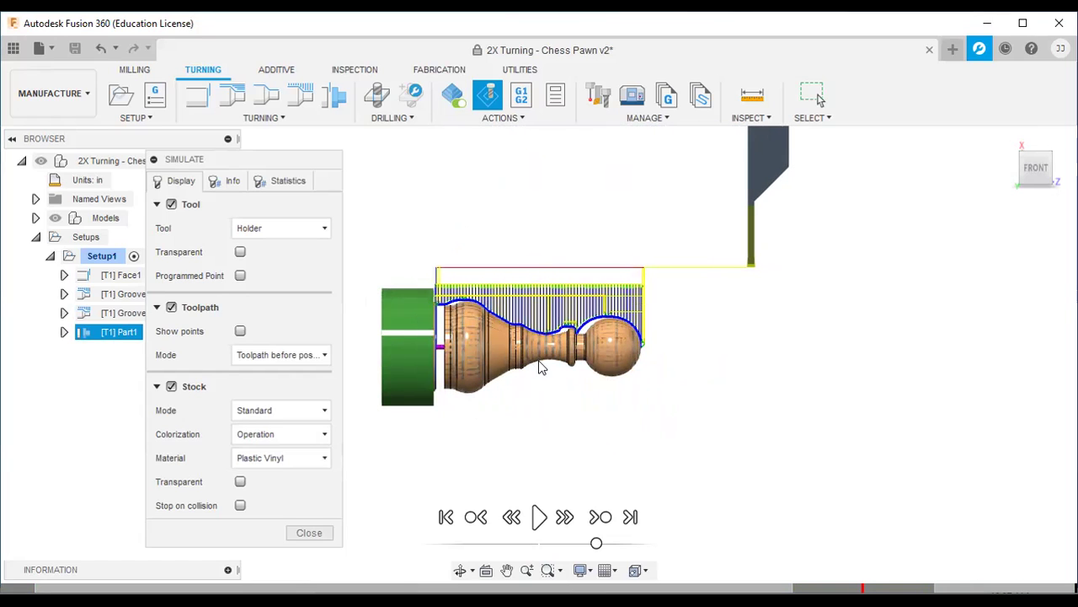
pyautogui.click(308, 534)
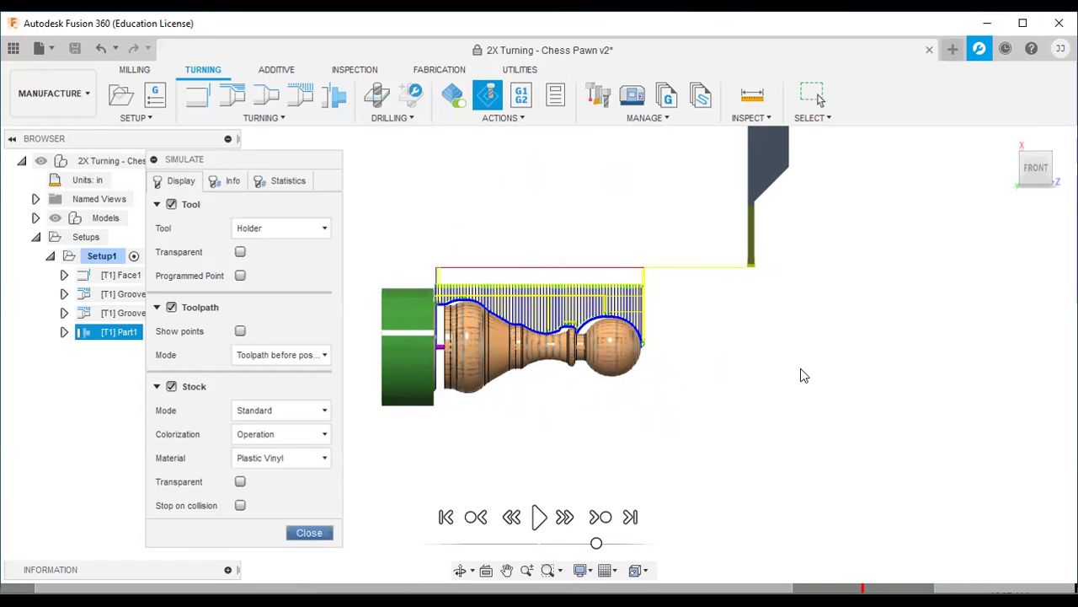
# Step: Post Setup1 with FANUC Turning as program 1001, overwriting the existing 1001.nc
pyautogui.click(1006, 141)
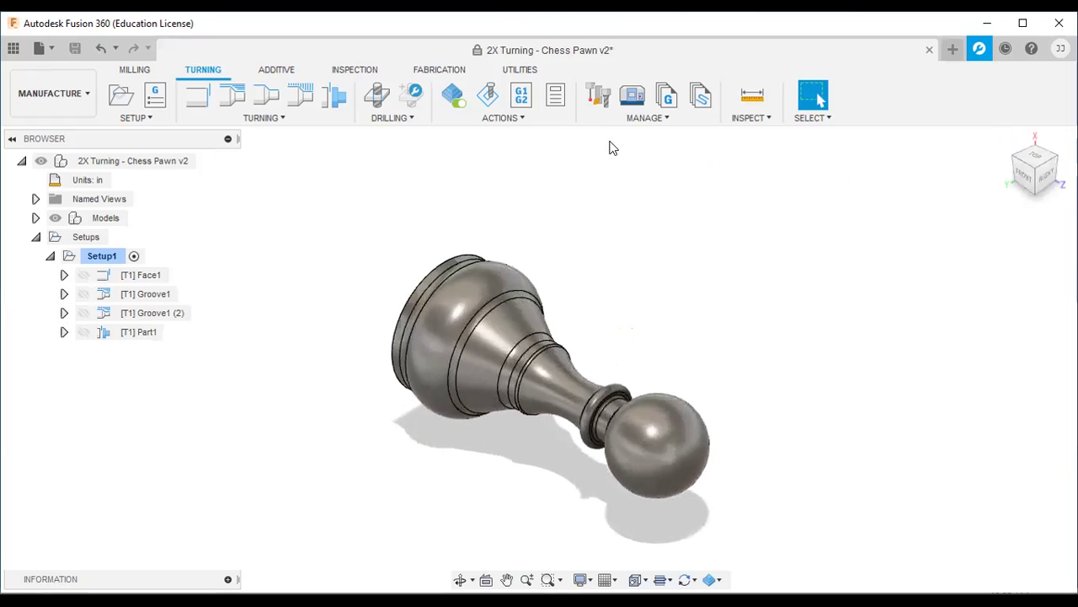
pyautogui.click(551, 123)
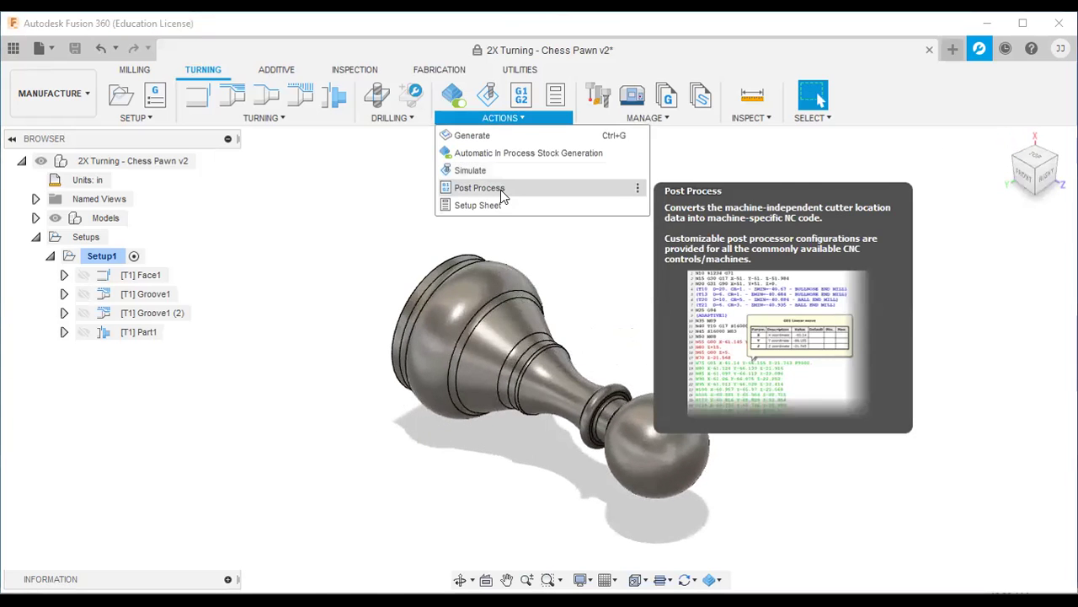
pyautogui.click(502, 196)
pyautogui.click(554, 209)
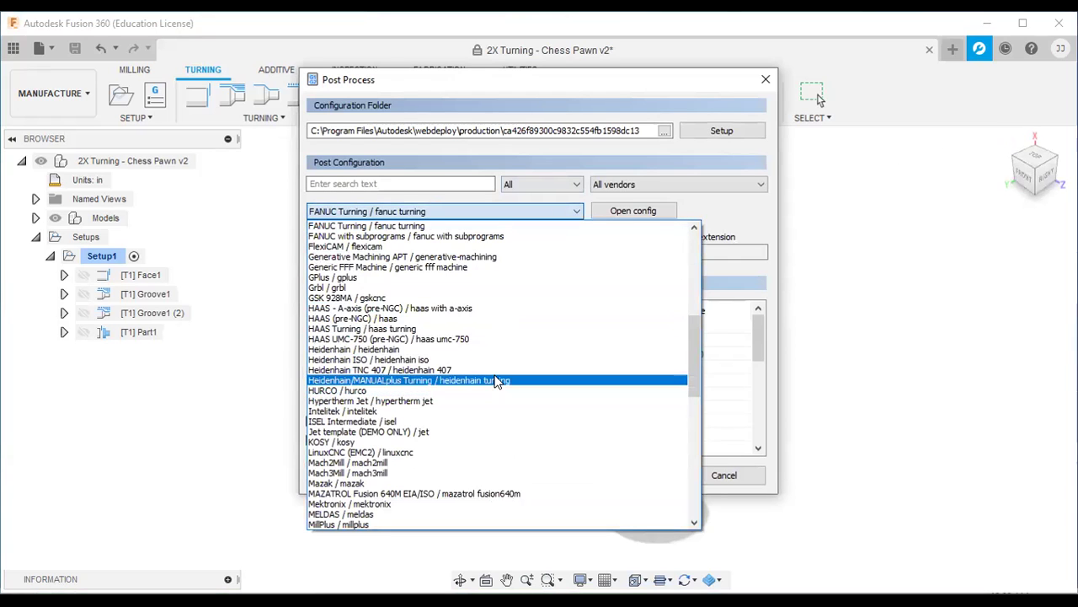
pyautogui.scroll(-1, 496, 381)
pyautogui.scroll(-2, 495, 381)
pyautogui.scroll(4, 495, 381)
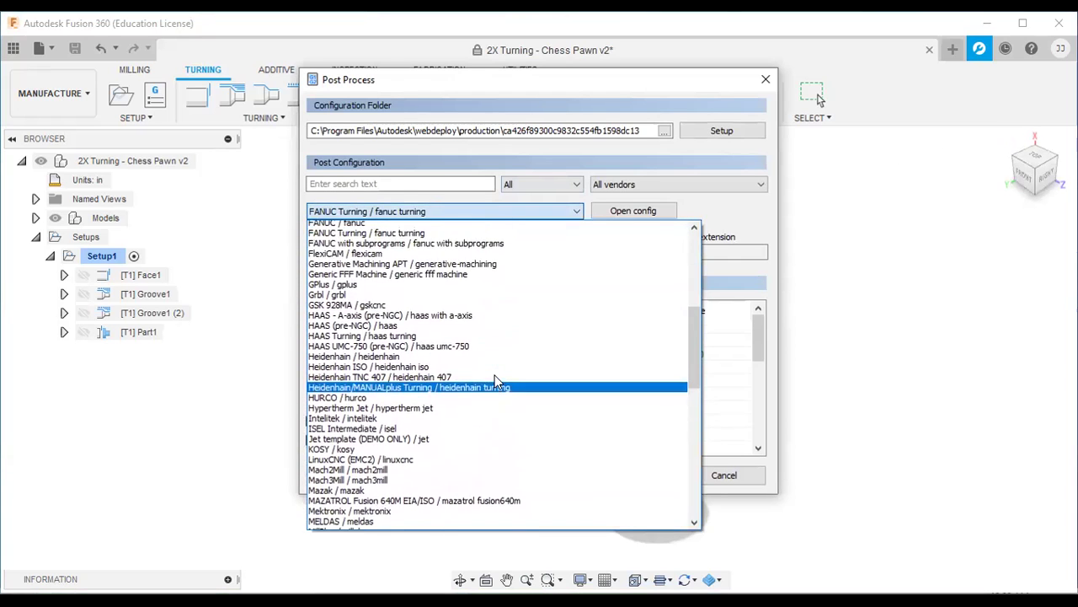
pyautogui.scroll(1, 495, 380)
pyautogui.click(423, 287)
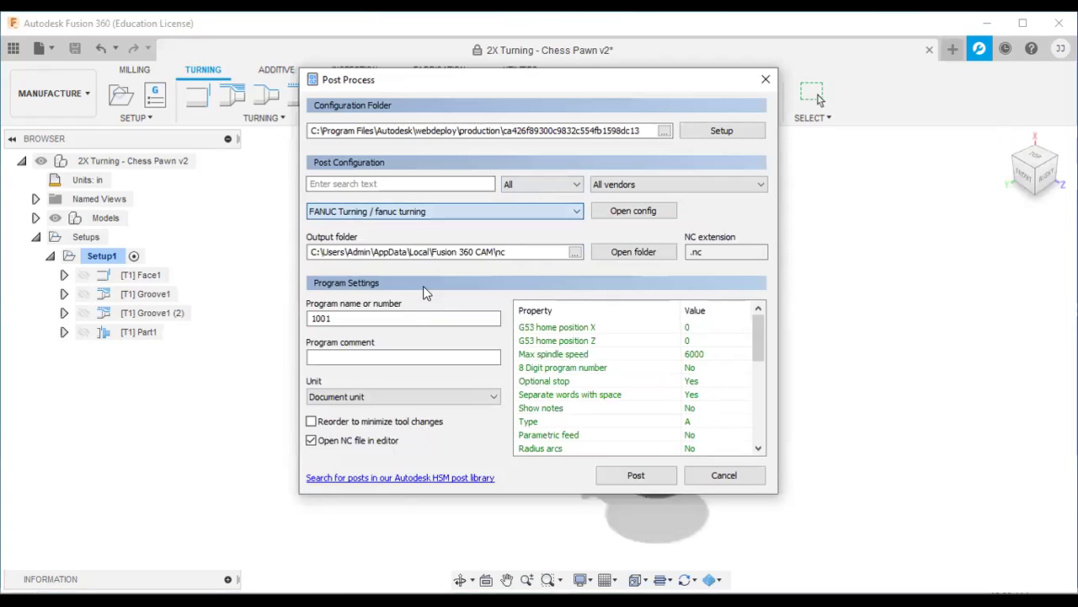
pyautogui.click(635, 476)
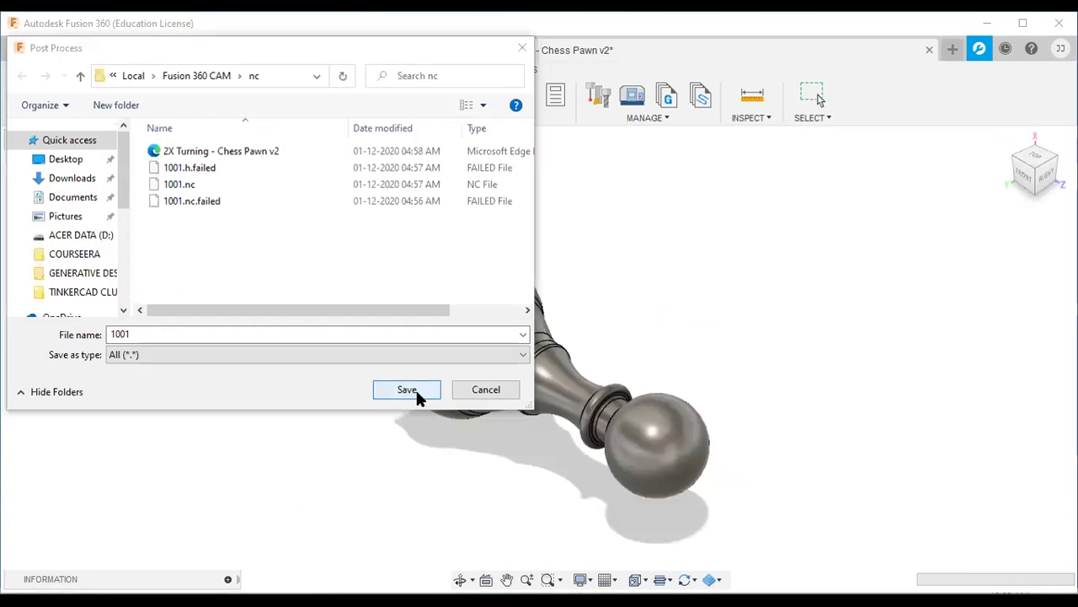
pyautogui.click(417, 389)
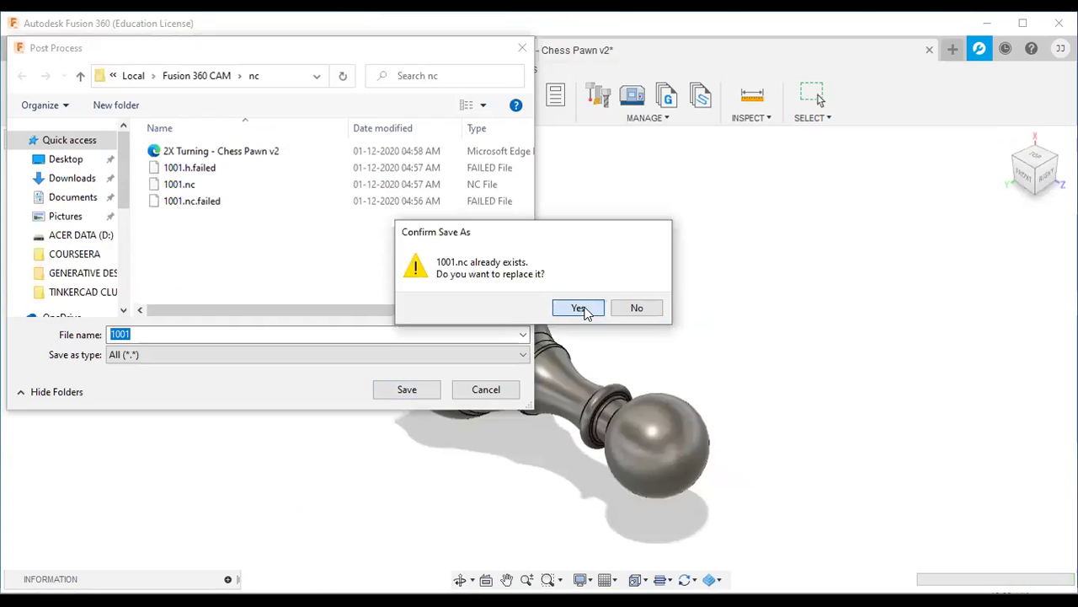
pyautogui.click(579, 308)
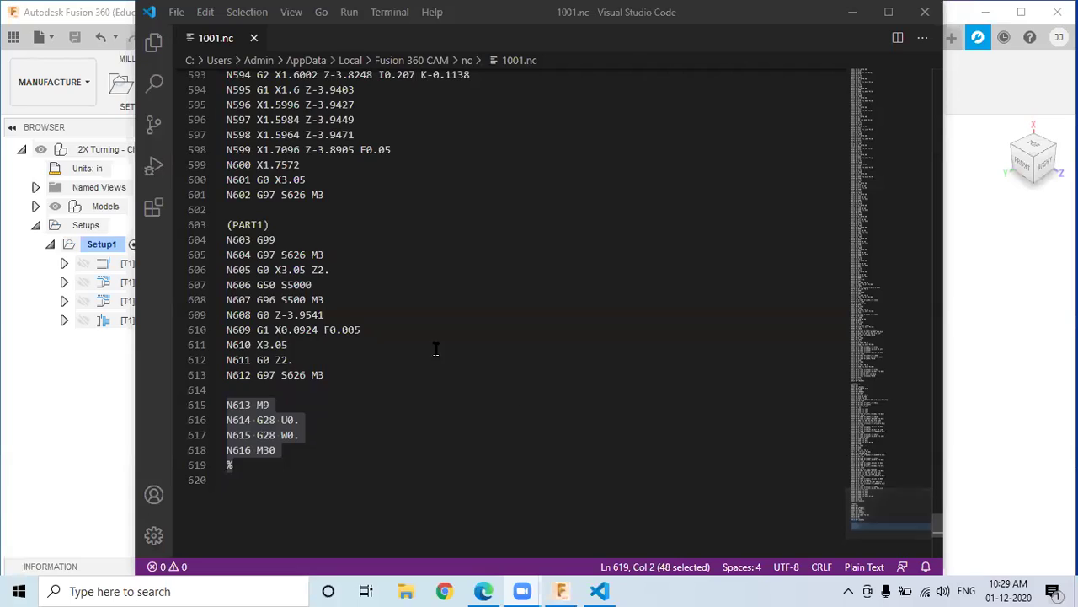
# Step: Highlight the O1001 header and the FACE1 block of 1001.nc
pyautogui.scroll(15, 424, 363)
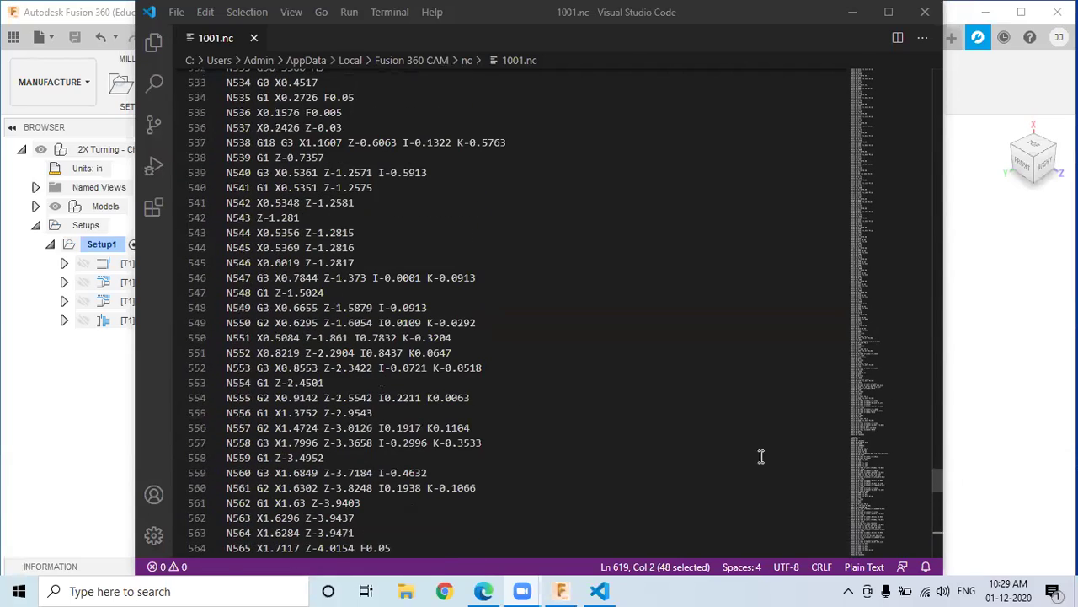
pyautogui.moveTo(941, 486); pyautogui.dragTo(935, 71)
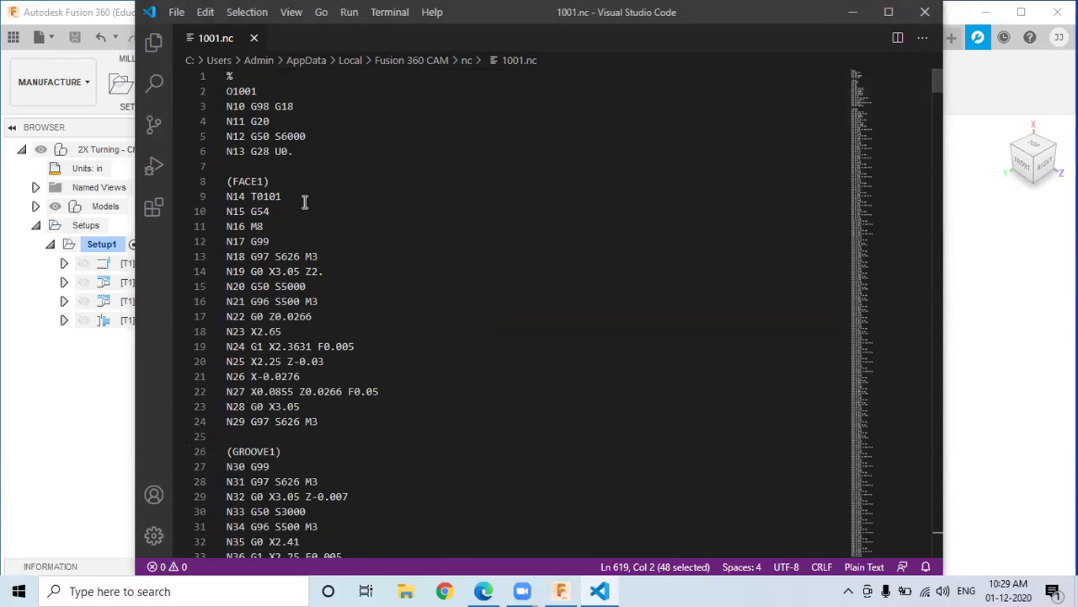
pyautogui.click(286, 153)
pyautogui.moveTo(229, 76); pyautogui.dragTo(294, 152)
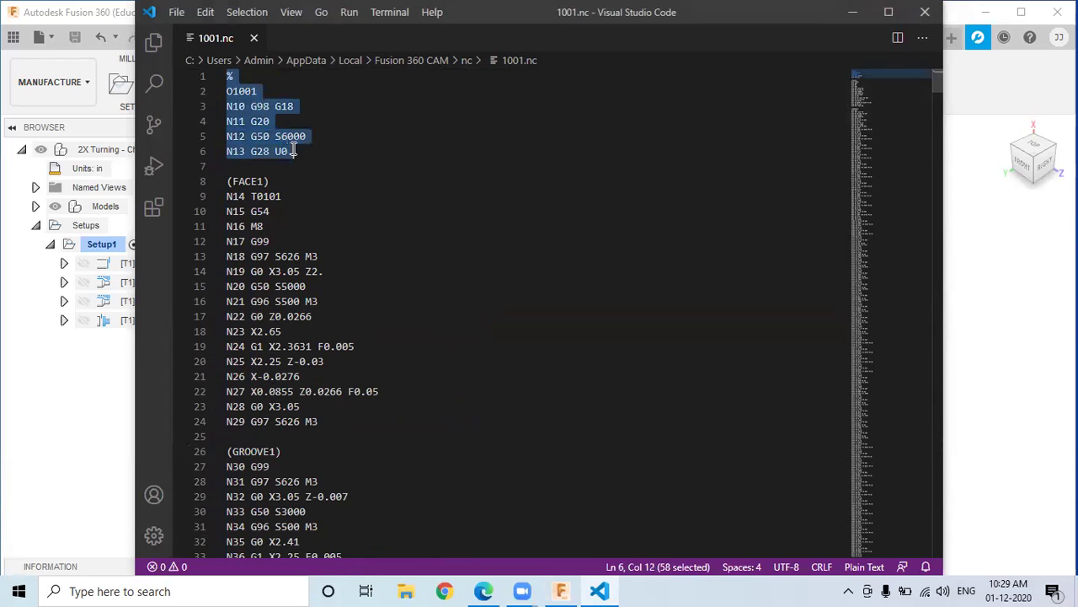
pyautogui.scroll(-1, 329, 200)
pyautogui.moveTo(230, 140); pyautogui.dragTo(329, 387)
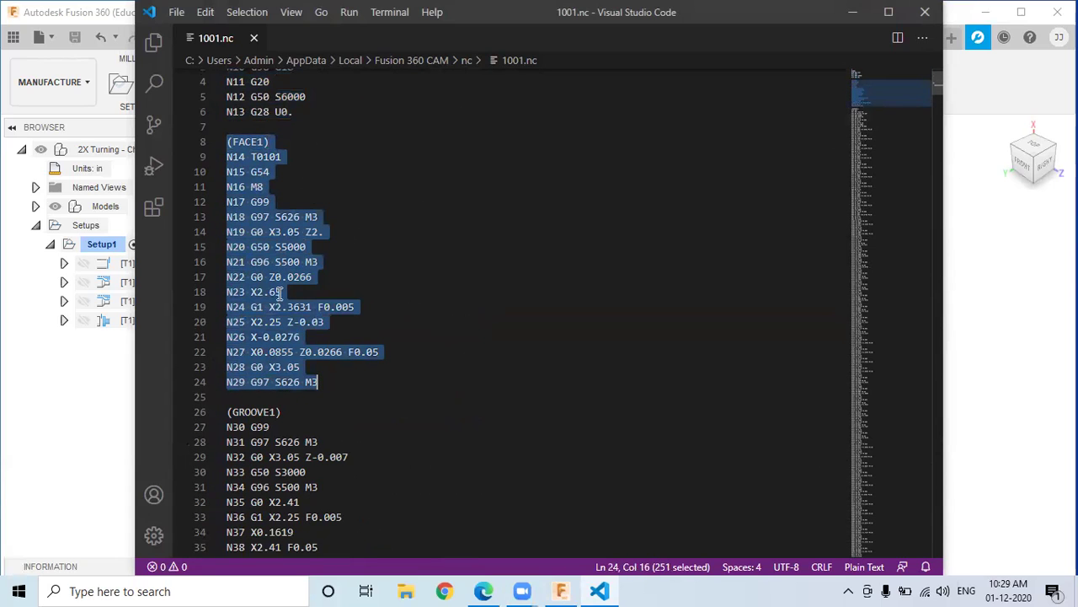
# Step: Scroll through GROOVE1 and highlight the start of the GROOVE1 2 section
pyautogui.scroll(-4, 257, 393)
pyautogui.moveTo(228, 208); pyautogui.dragTo(287, 304)
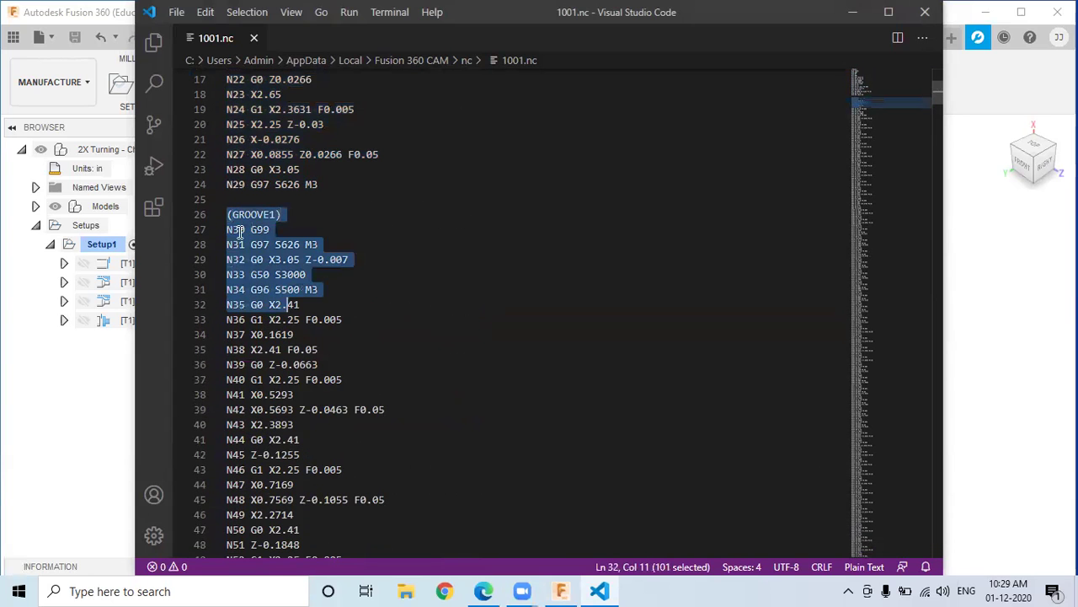
pyautogui.scroll(-10, 250, 282)
pyautogui.scroll(-20, 254, 287)
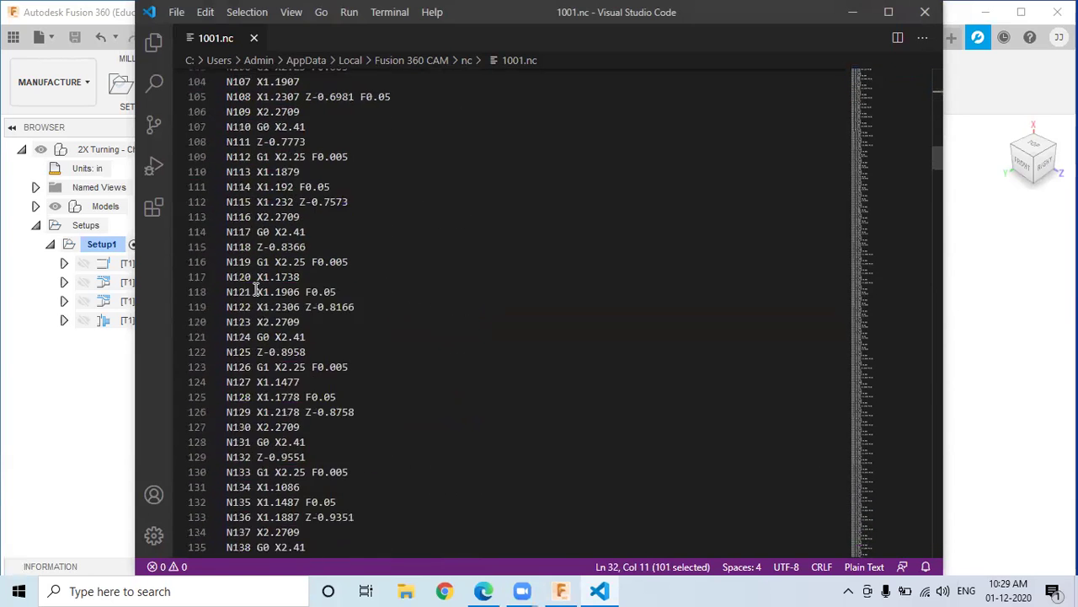
pyautogui.scroll(-20, 255, 290)
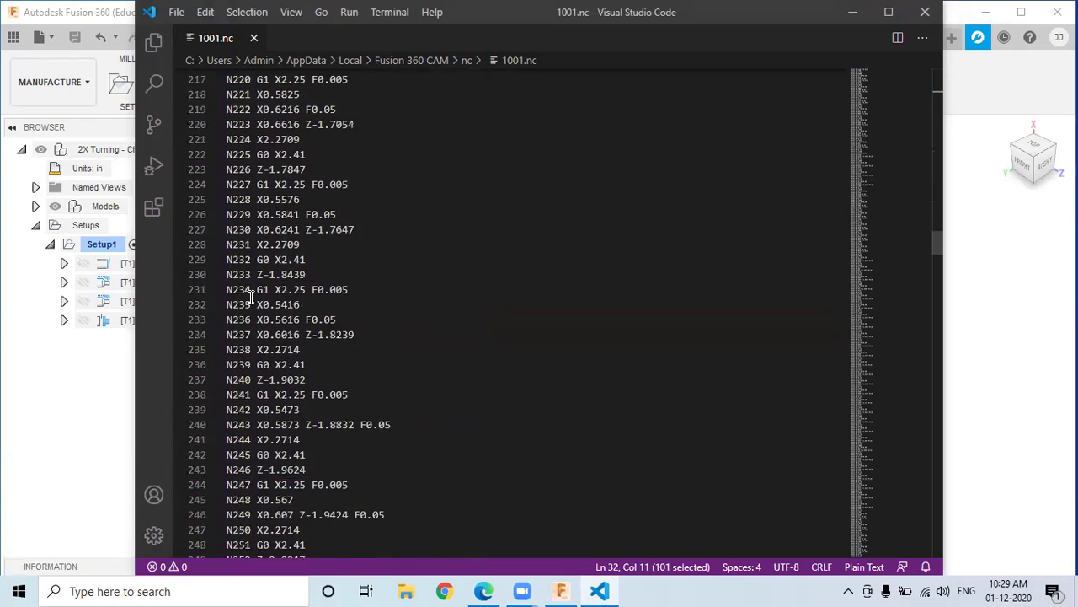
pyautogui.scroll(-20, 251, 298)
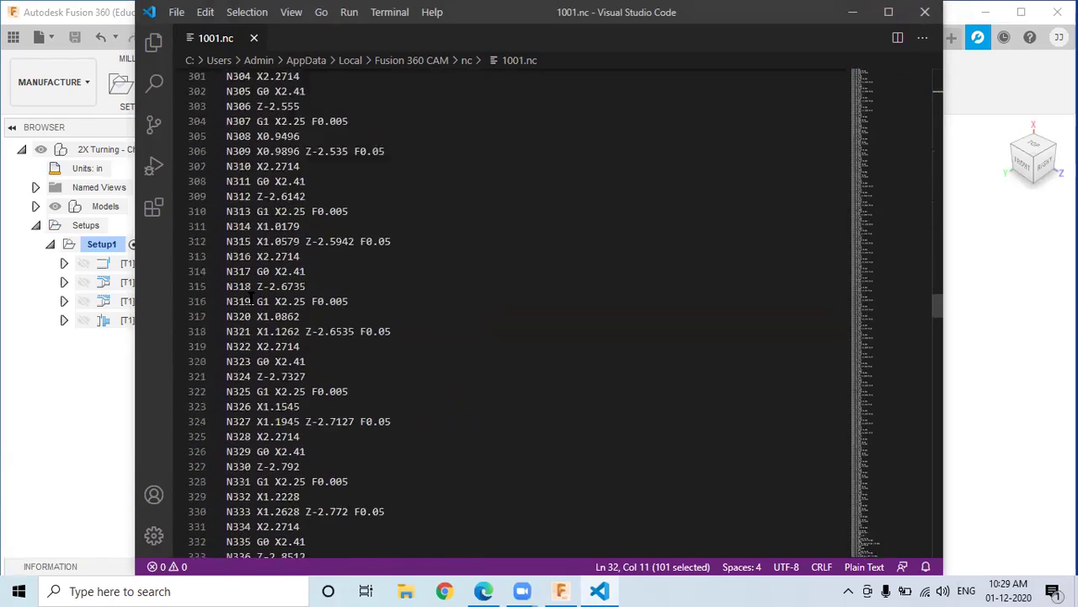
pyautogui.scroll(-20, 253, 298)
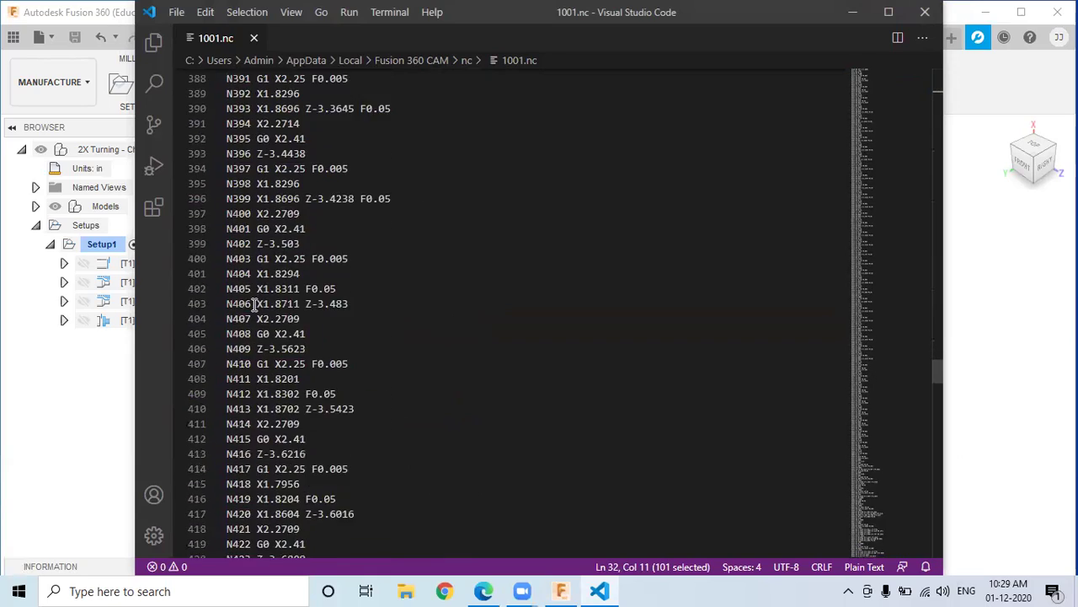
pyautogui.scroll(-20, 255, 303)
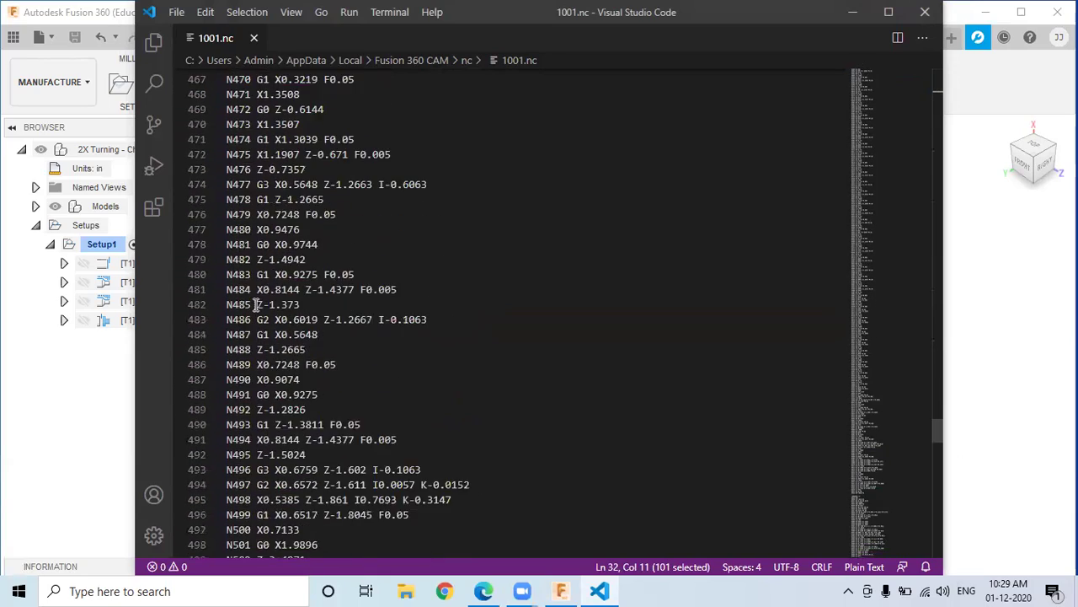
pyautogui.scroll(-5, 258, 305)
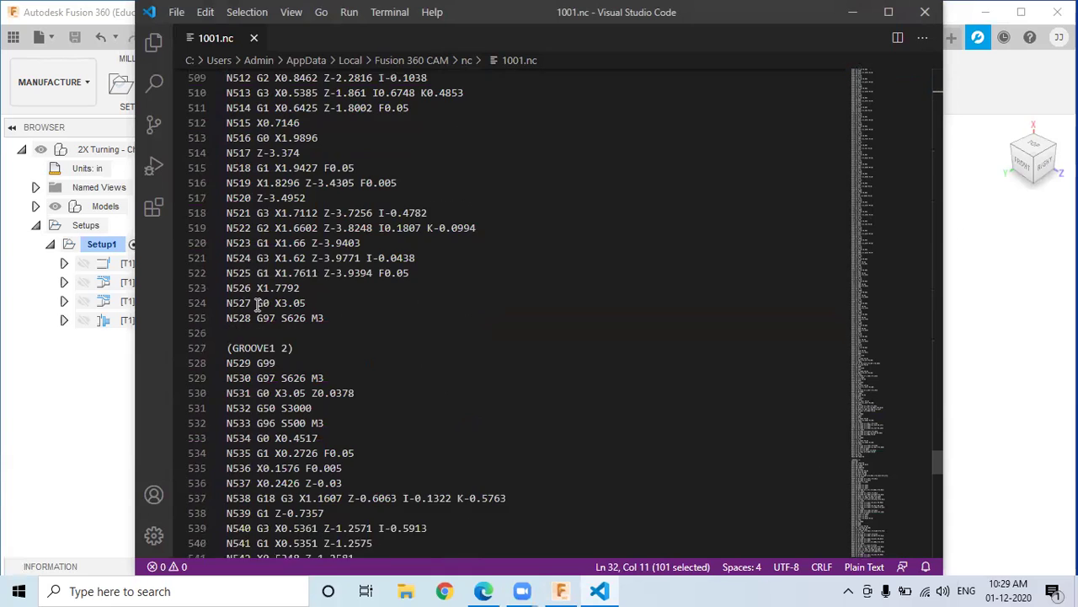
pyautogui.moveTo(232, 285); pyautogui.dragTo(325, 283)
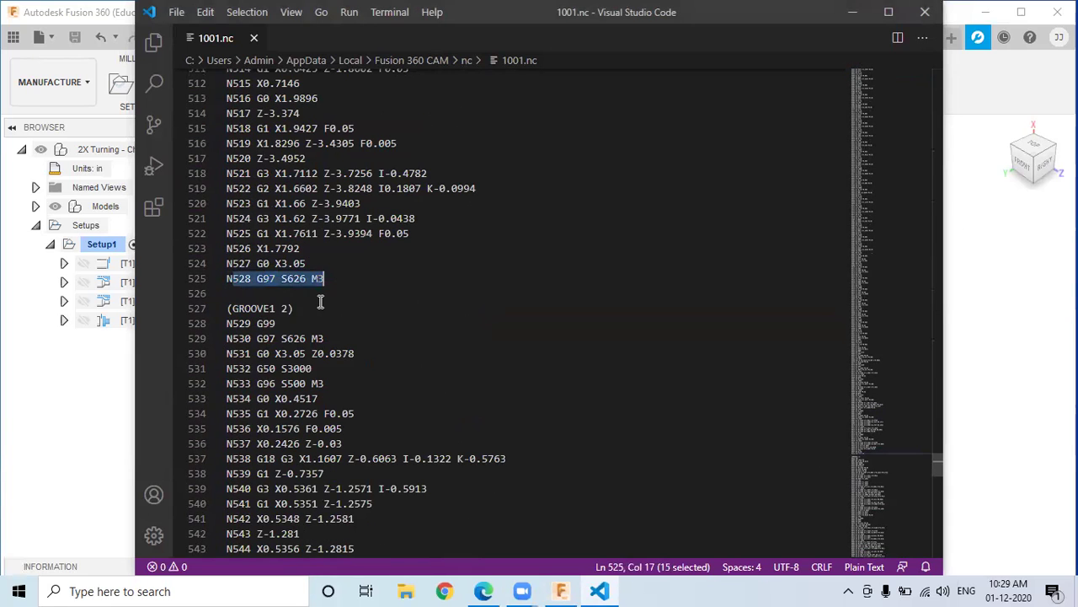
pyautogui.click(293, 309)
pyautogui.scroll(-3, 282, 282)
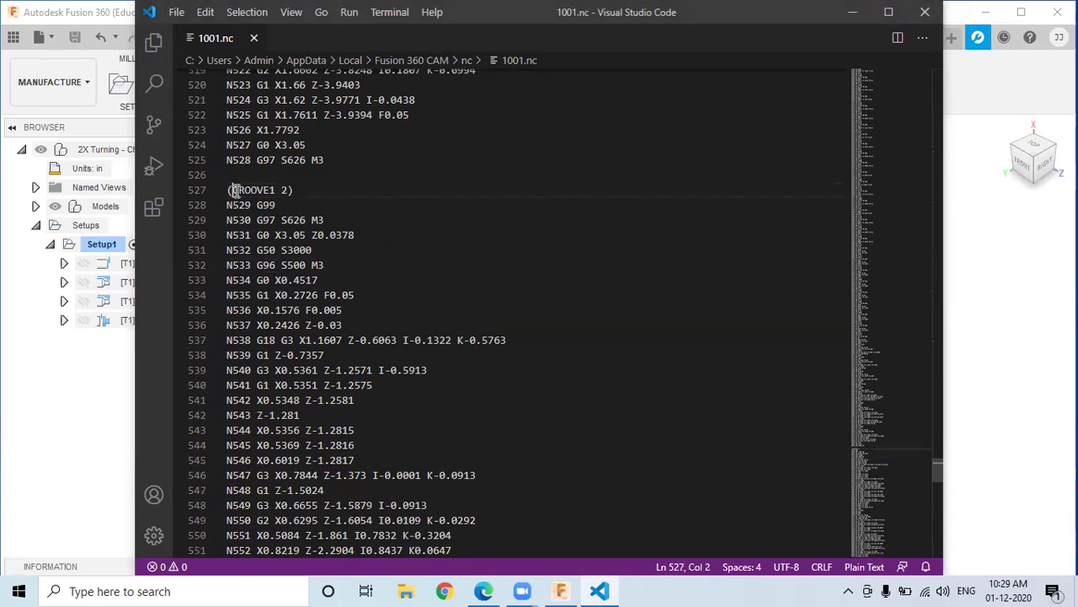
pyautogui.moveTo(232, 189); pyautogui.dragTo(329, 235)
# Step: Highlight the PART1 block and check the program ending through M30 and %
pyautogui.scroll(-20, 289, 303)
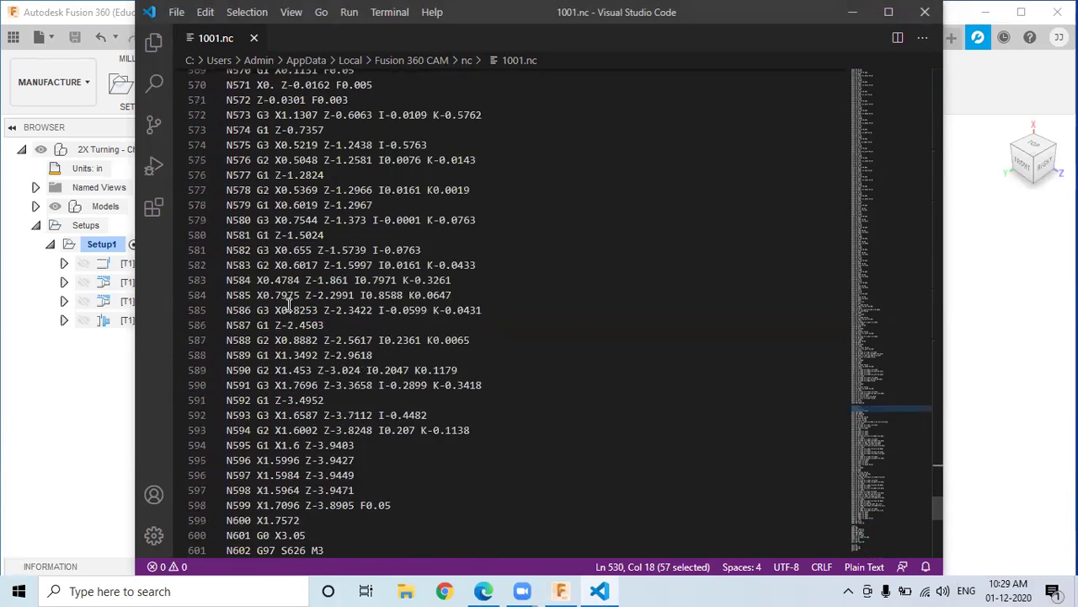
pyautogui.scroll(-6, 297, 397)
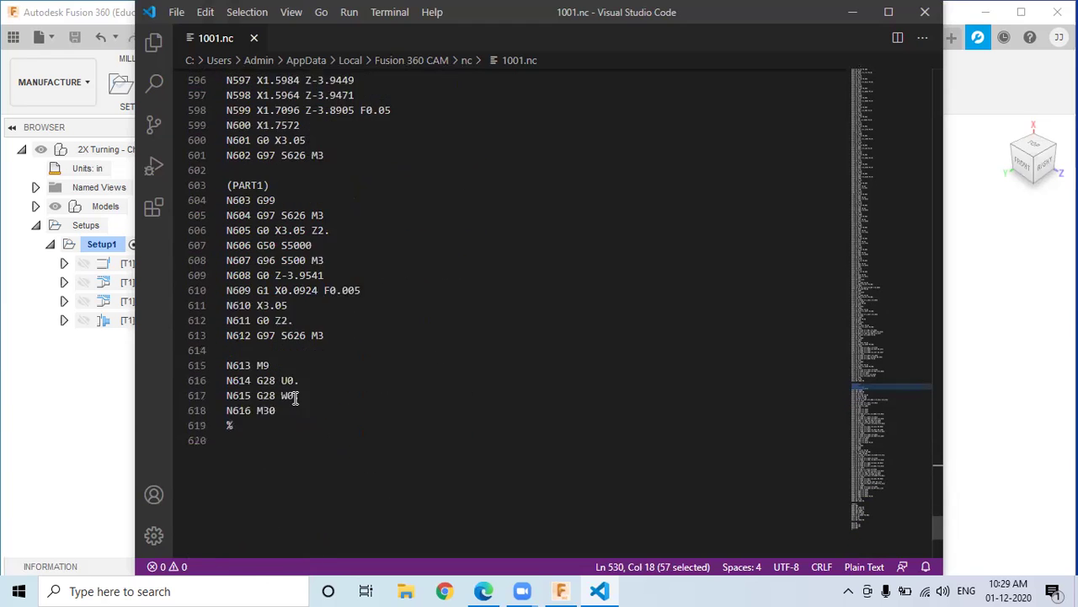
pyautogui.moveTo(232, 146); pyautogui.dragTo(329, 297)
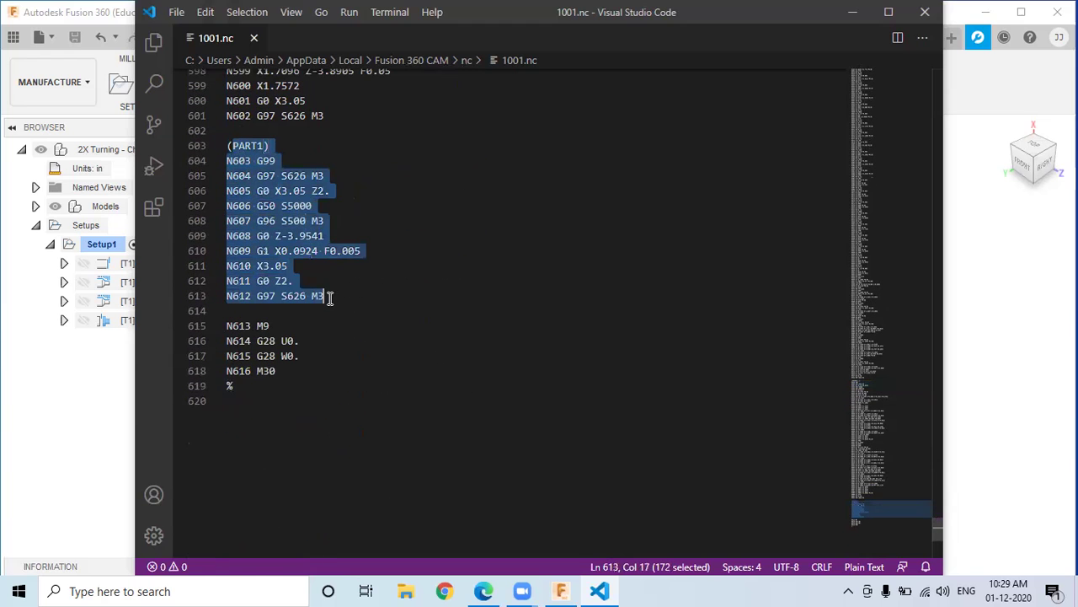
pyautogui.click(342, 325)
pyautogui.scroll(-2, 320, 358)
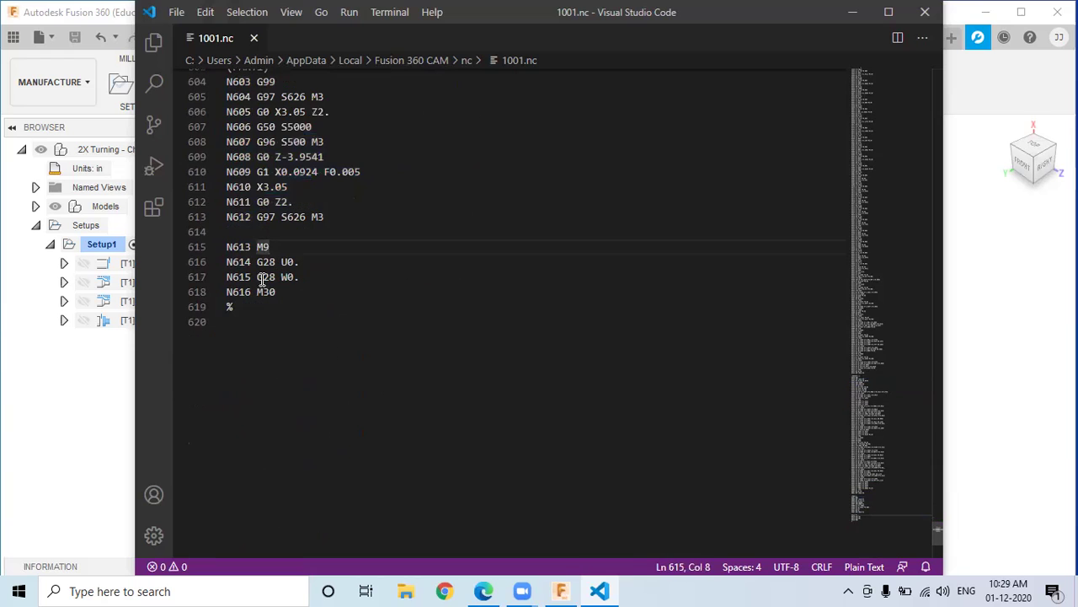
pyautogui.moveTo(251, 262); pyautogui.dragTo(223, 249)
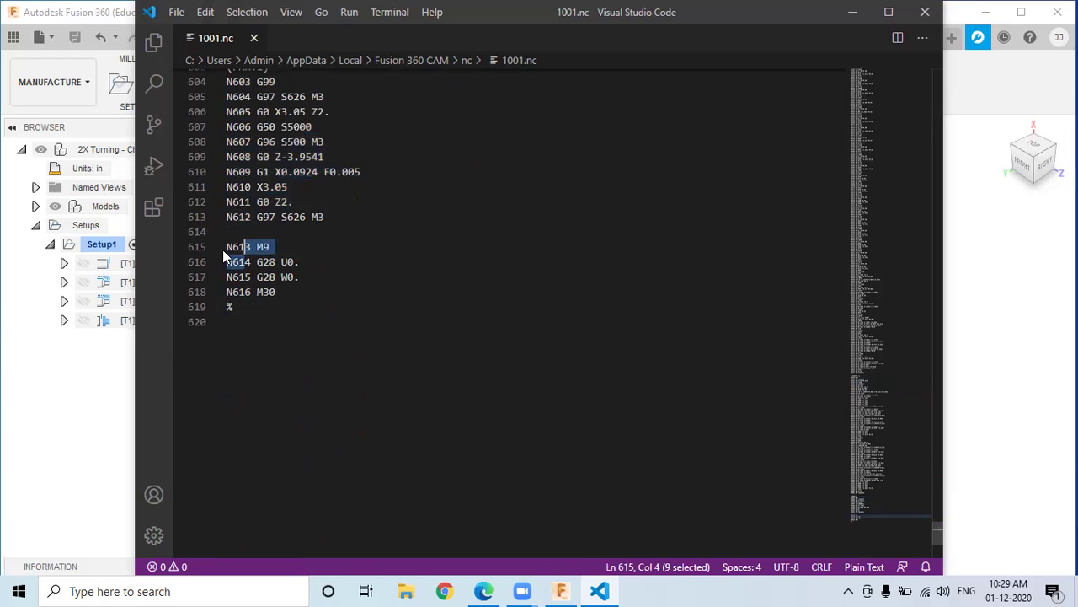
pyautogui.click(258, 307)
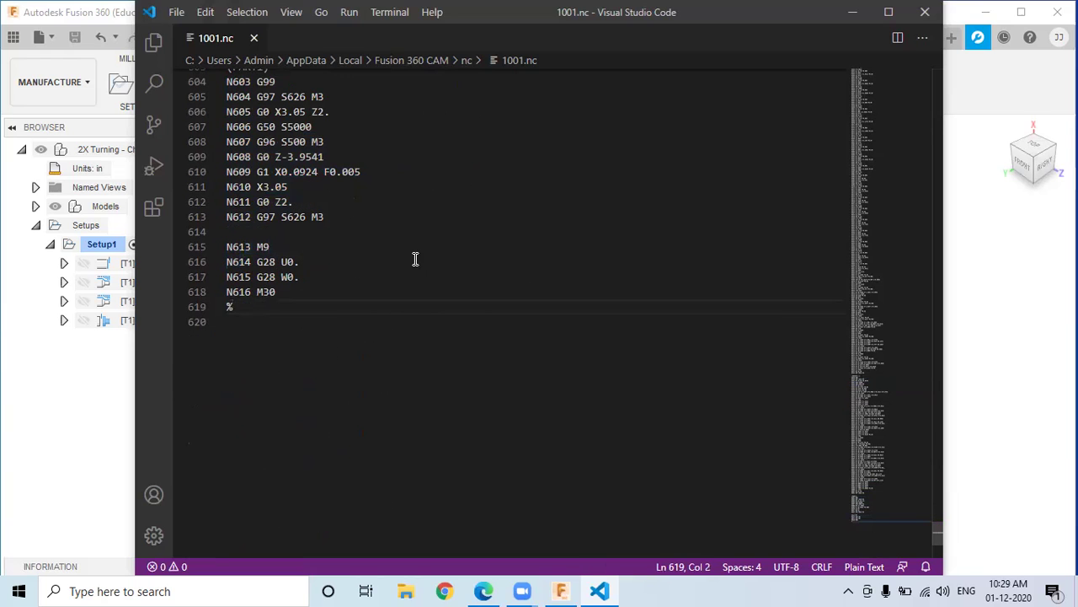
pyautogui.scroll(13, 373, 262)
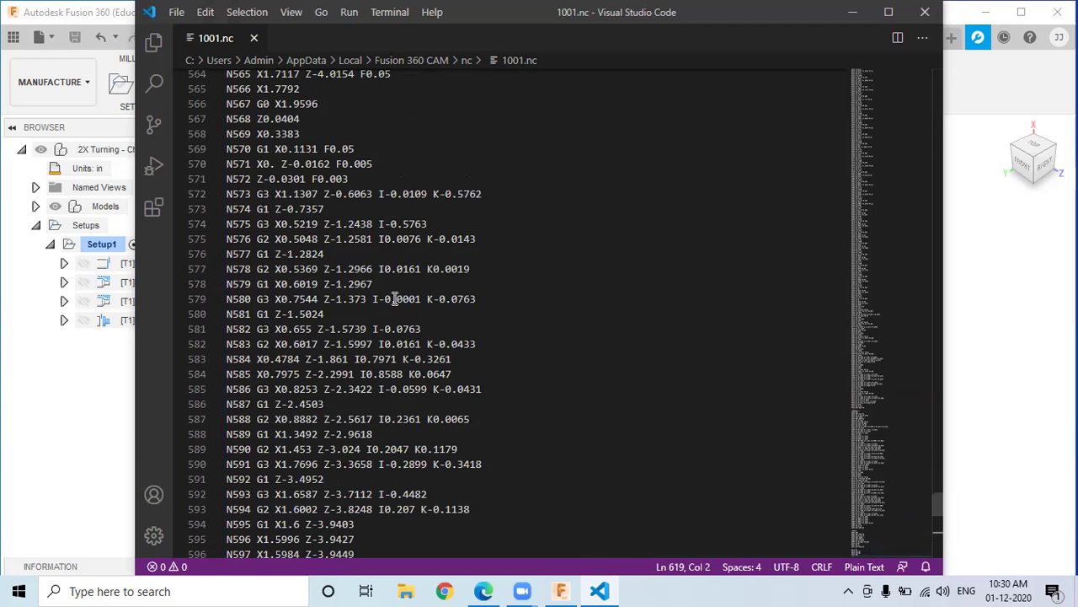
# Step: Close the code editor and generate Setup1's HTML setup sheet into the nc folder
pyautogui.click(925, 12)
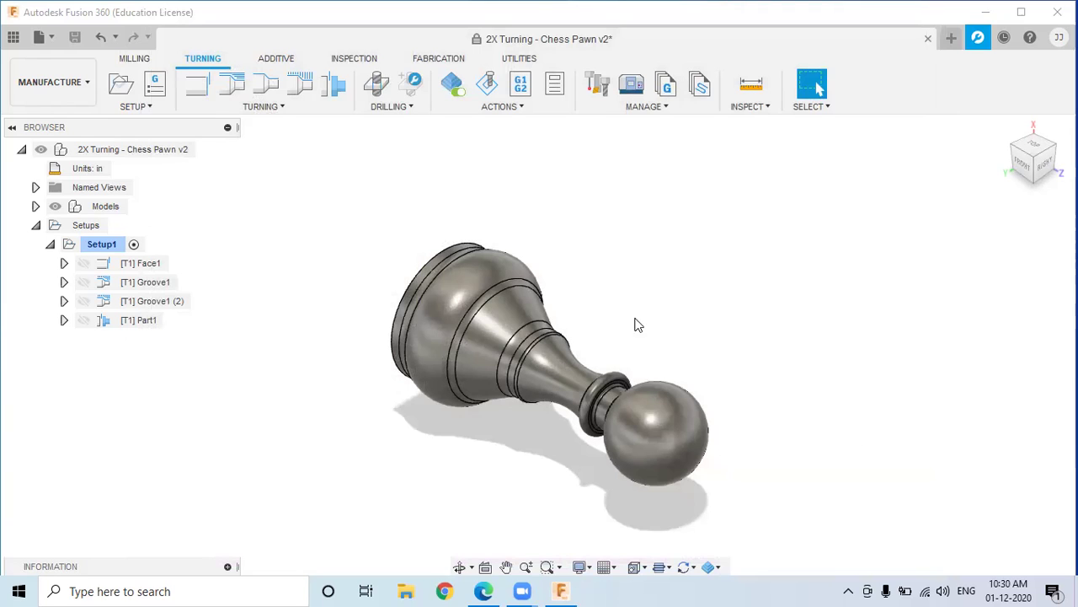
pyautogui.click(530, 106)
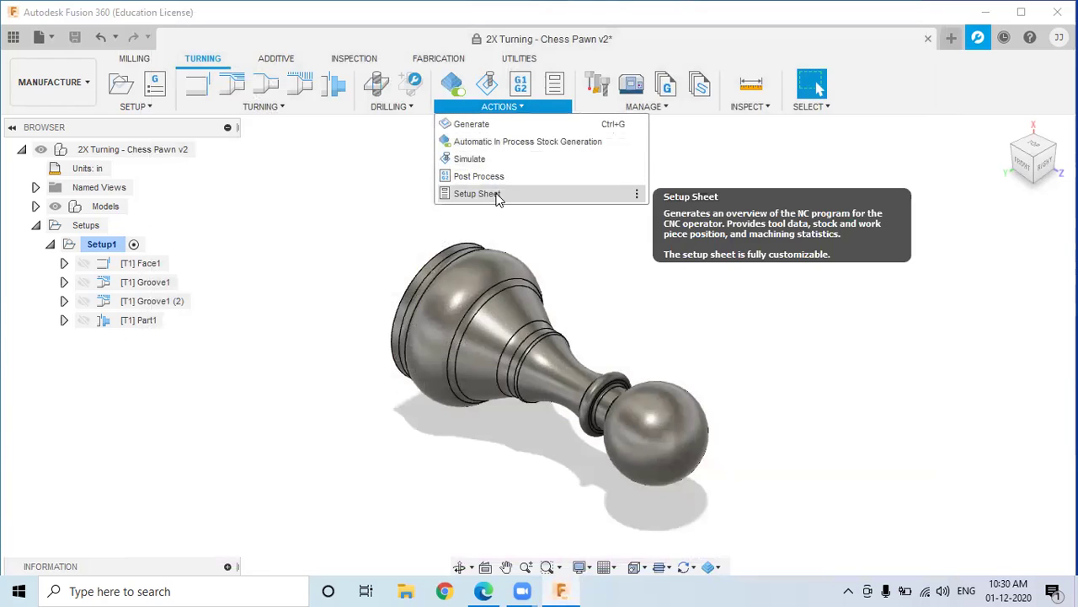
pyautogui.click(495, 195)
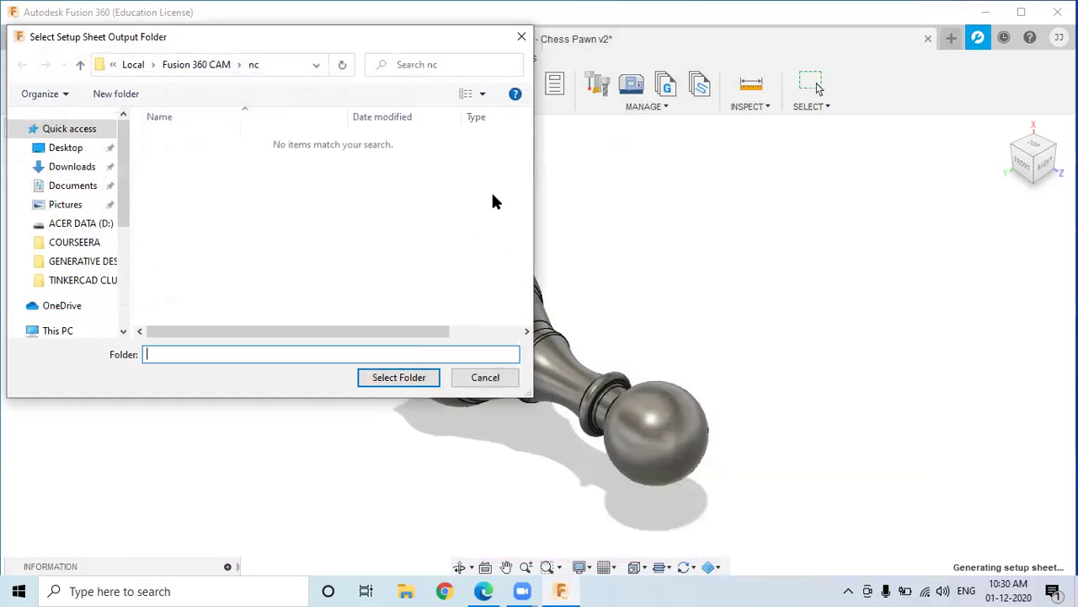
pyautogui.click(395, 377)
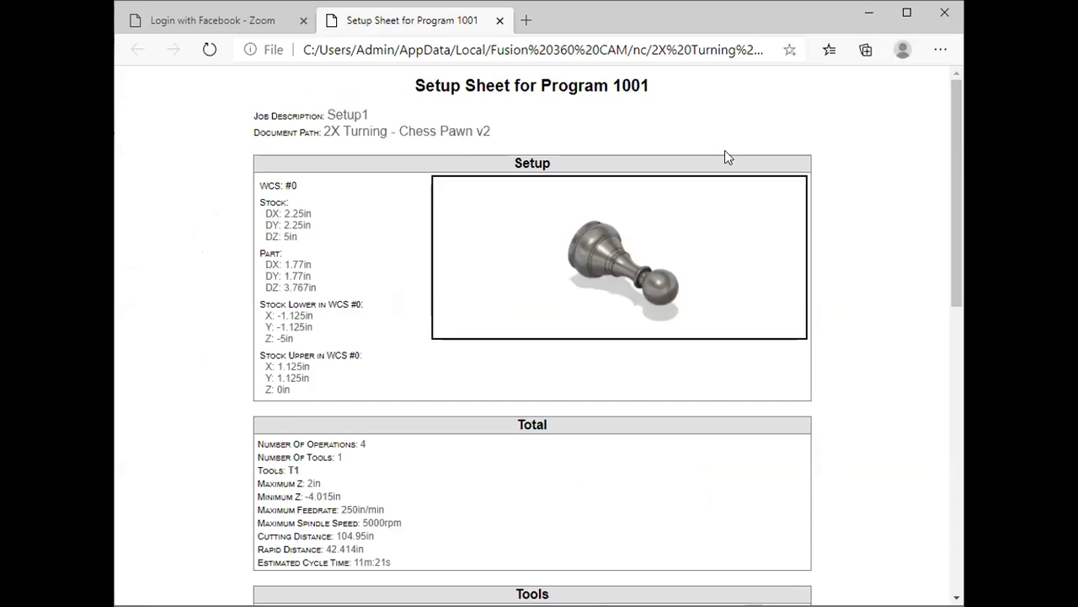
# Step: Maximize the setup sheet and review its Setup, Total and Tools (T1 D1) sections
pyautogui.click(907, 11)
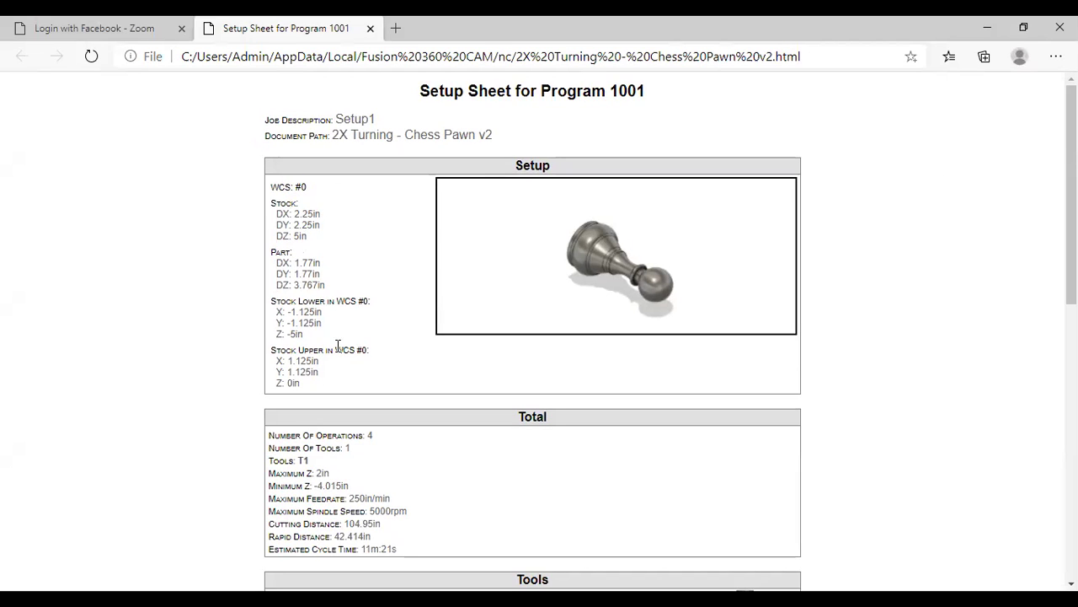
pyautogui.scroll(-2, 335, 368)
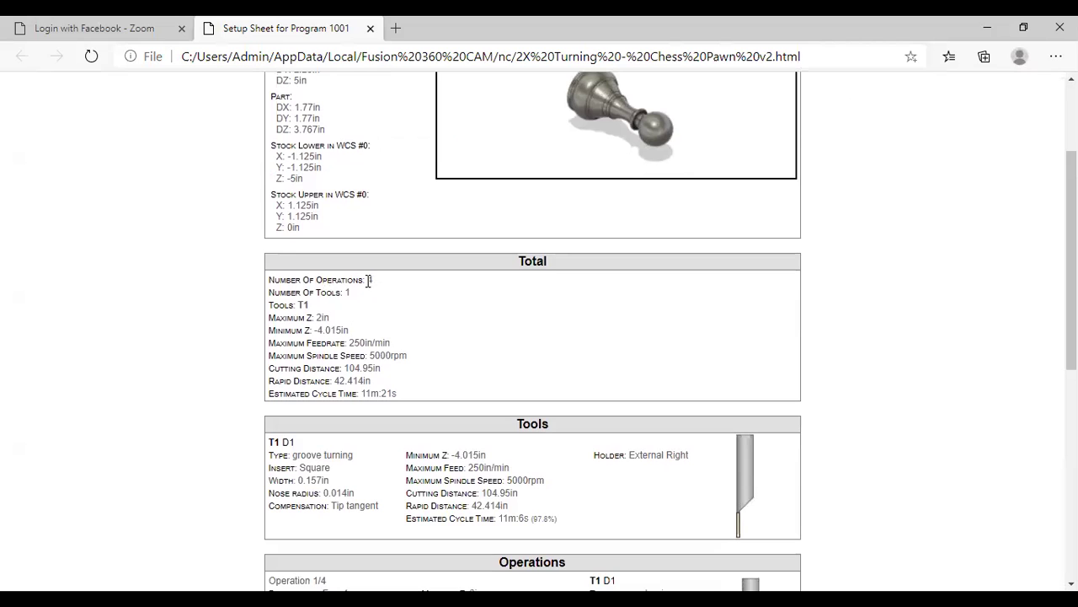
pyautogui.scroll(-2, 314, 311)
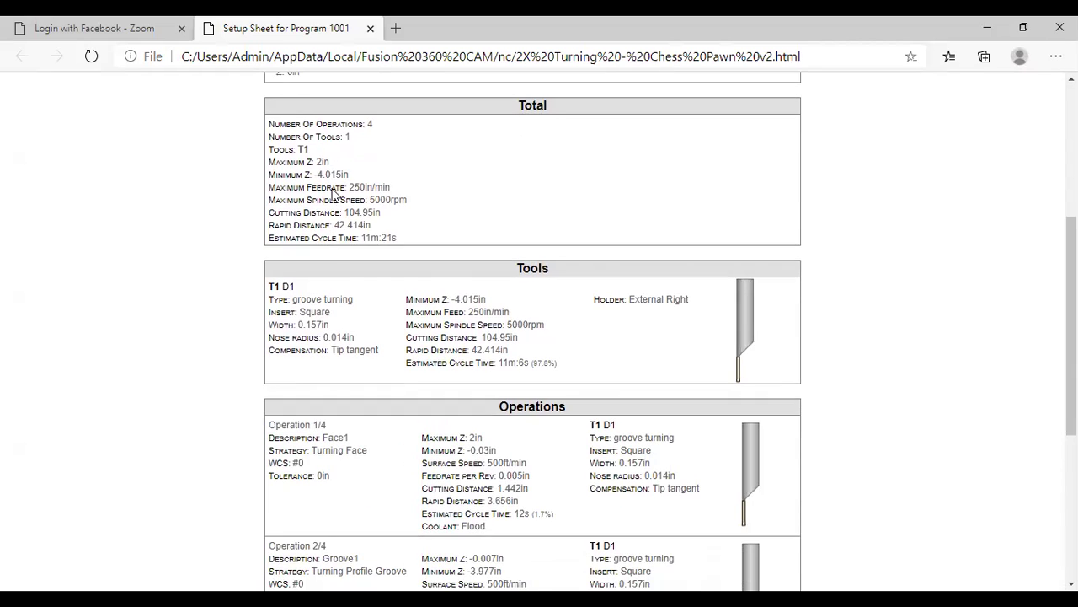
pyautogui.scroll(-2, 340, 256)
pyautogui.moveTo(516, 112); pyautogui.dragTo(551, 116)
pyautogui.moveTo(294, 131); pyautogui.dragTo(248, 133)
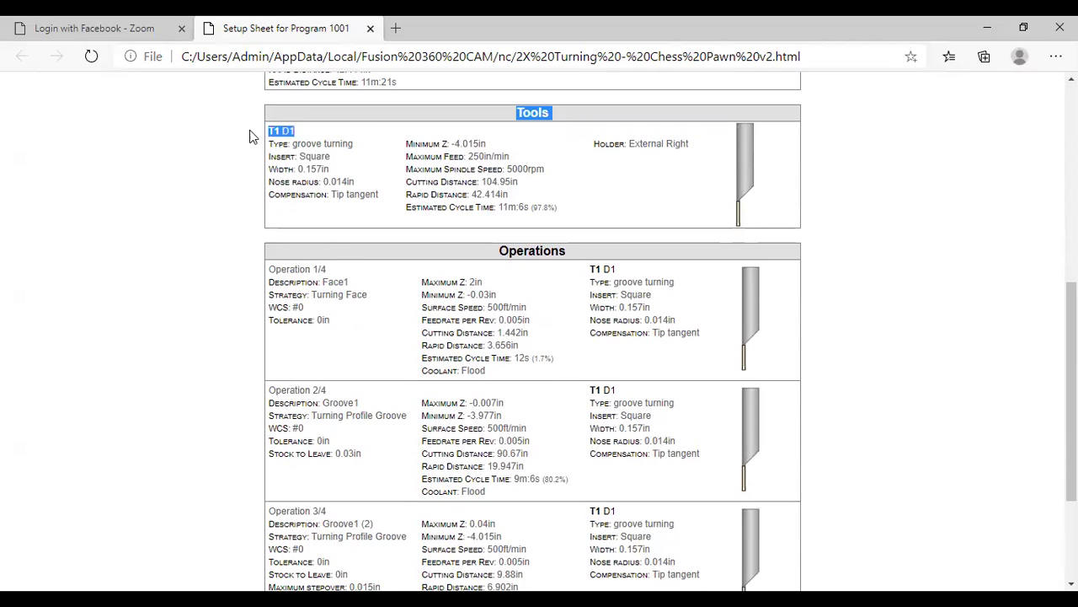
pyautogui.scroll(-2, 310, 255)
pyautogui.moveTo(526, 89); pyautogui.dragTo(515, 199)
pyautogui.scroll(3, 514, 200)
pyautogui.click(597, 265)
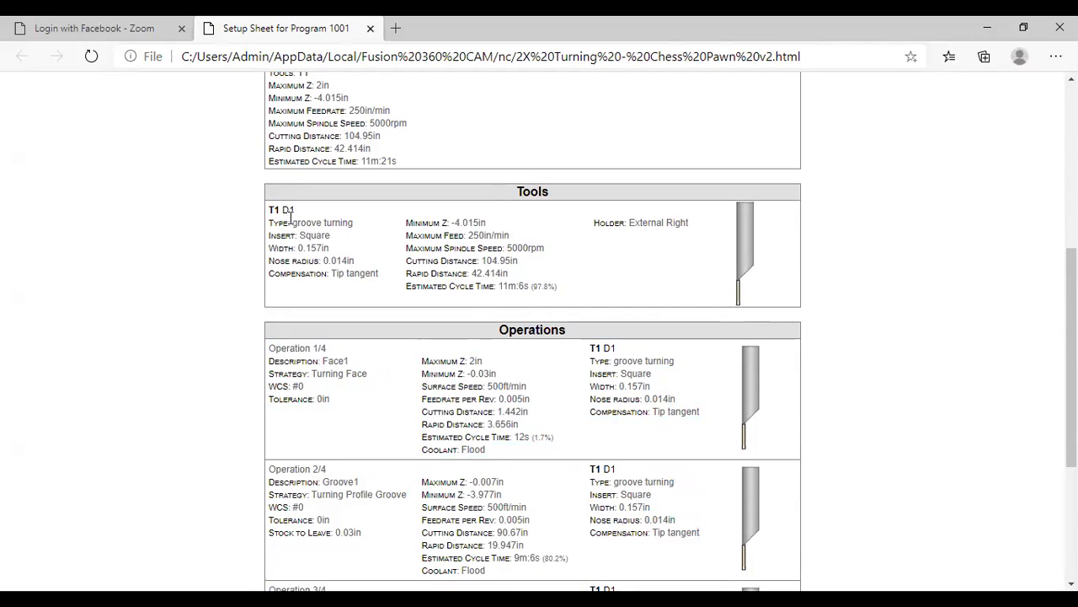
# Step: Scroll through the four operations, from Face1 to Operation 4/4, checking their details
pyautogui.scroll(-2, 551, 328)
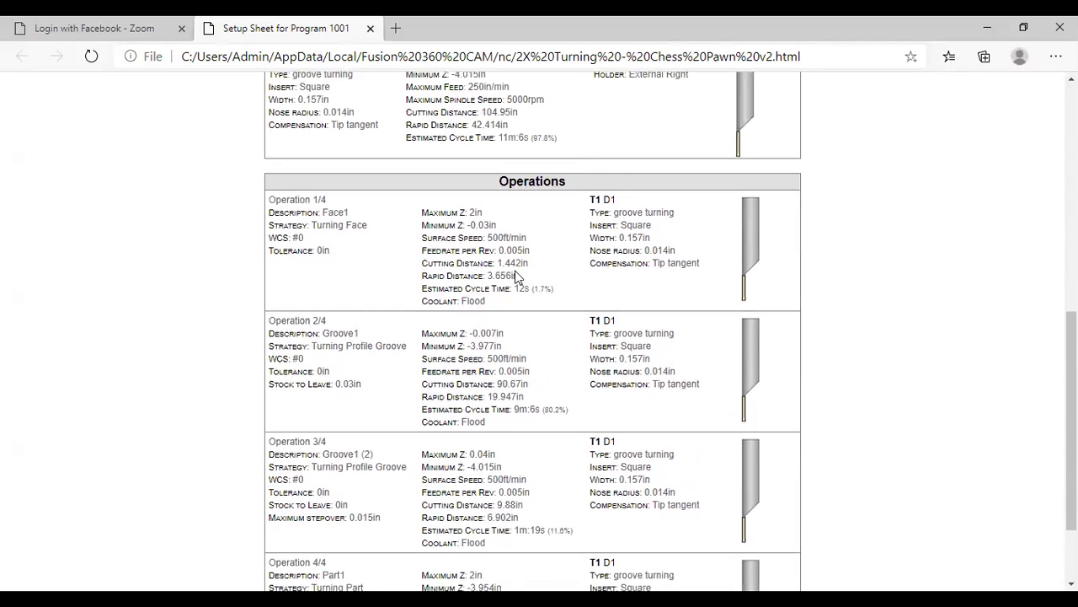
pyautogui.moveTo(566, 174); pyautogui.dragTo(481, 181)
pyautogui.scroll(-1, 404, 295)
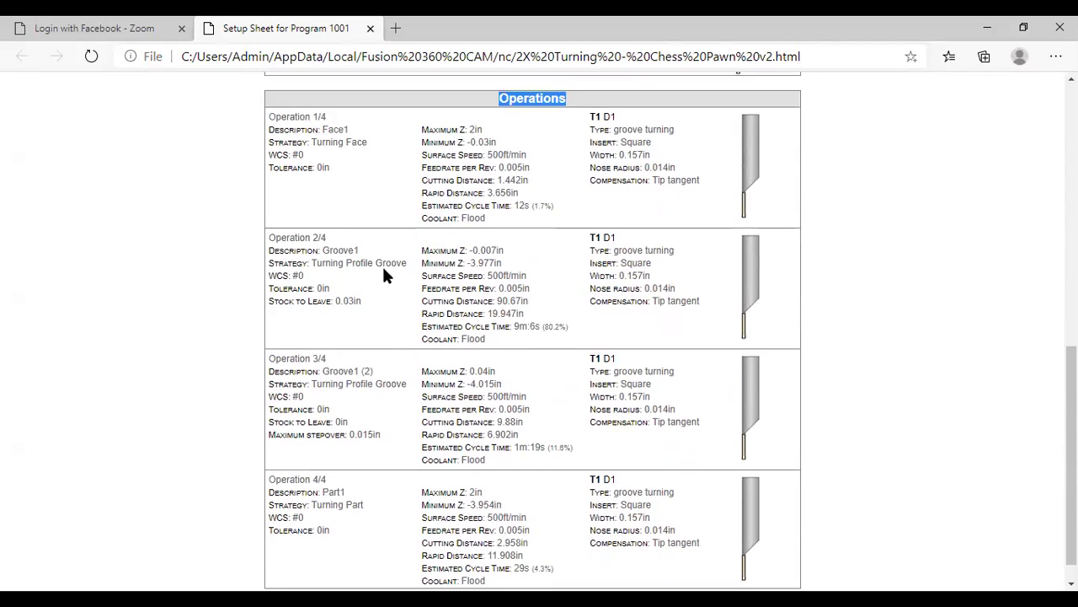
pyautogui.doubleClick(335, 128)
pyautogui.moveTo(338, 248); pyautogui.dragTo(325, 248)
pyautogui.moveTo(376, 375); pyautogui.dragTo(333, 371)
pyautogui.scroll(-1, 365, 452)
pyautogui.doubleClick(293, 463)
pyautogui.scroll(3, 518, 383)
pyautogui.scroll(5, 518, 384)
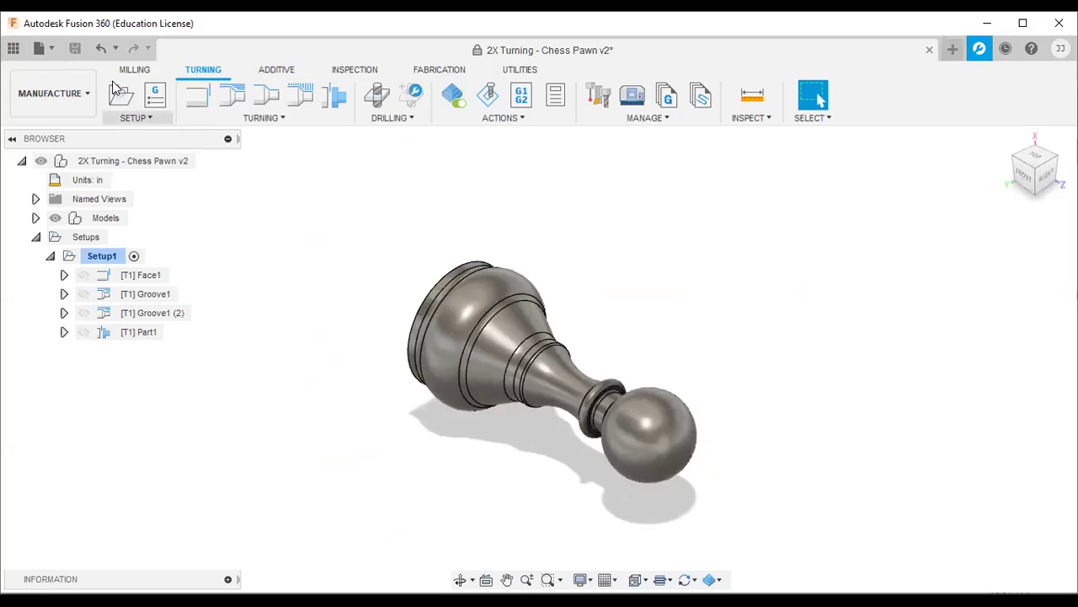
pyautogui.click(13, 48)
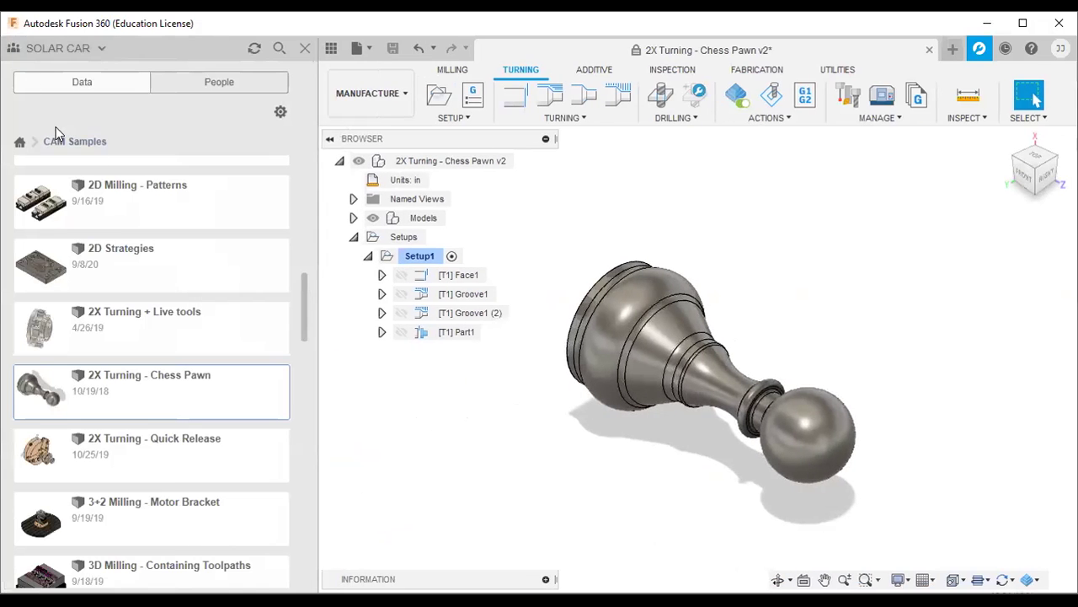
pyautogui.click(19, 141)
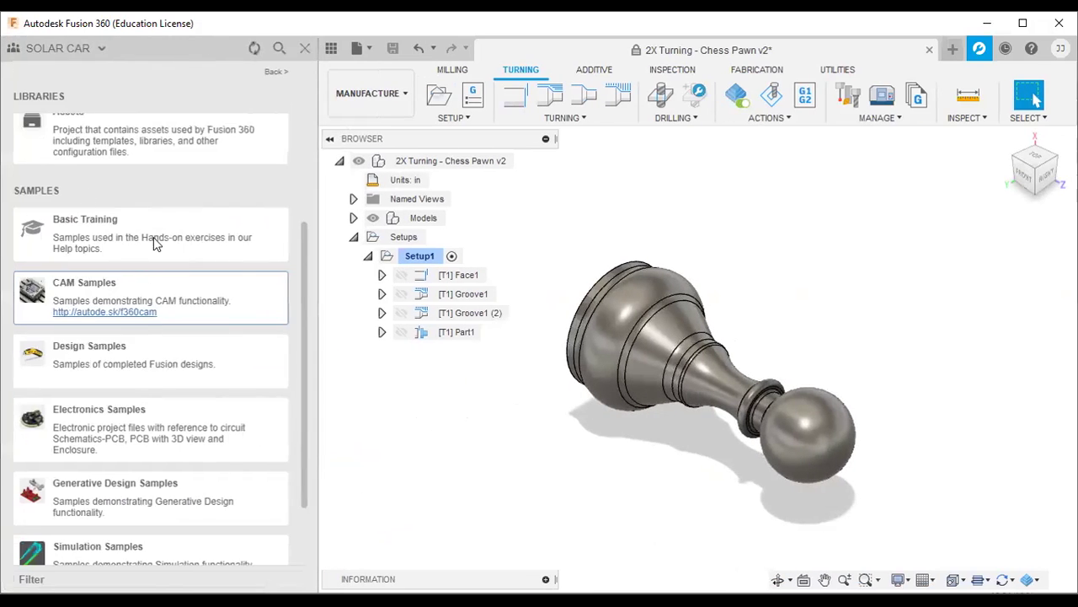
pyautogui.scroll(5, 148, 253)
pyautogui.scroll(-5, 144, 265)
pyautogui.scroll(-2, 143, 295)
pyautogui.scroll(3, 156, 362)
pyautogui.scroll(-2, 152, 270)
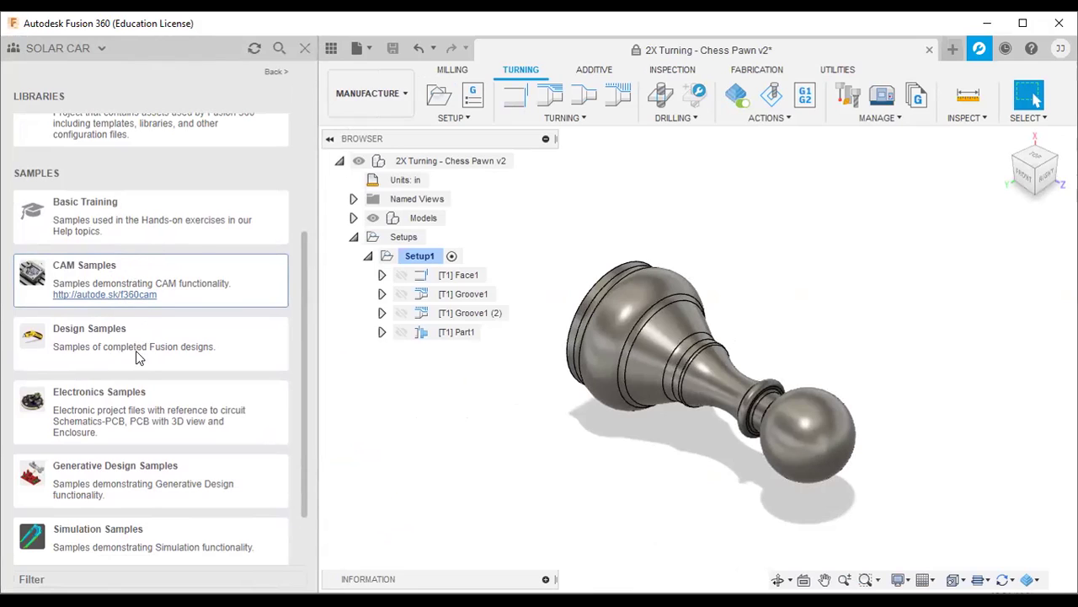
pyautogui.scroll(-2, 109, 303)
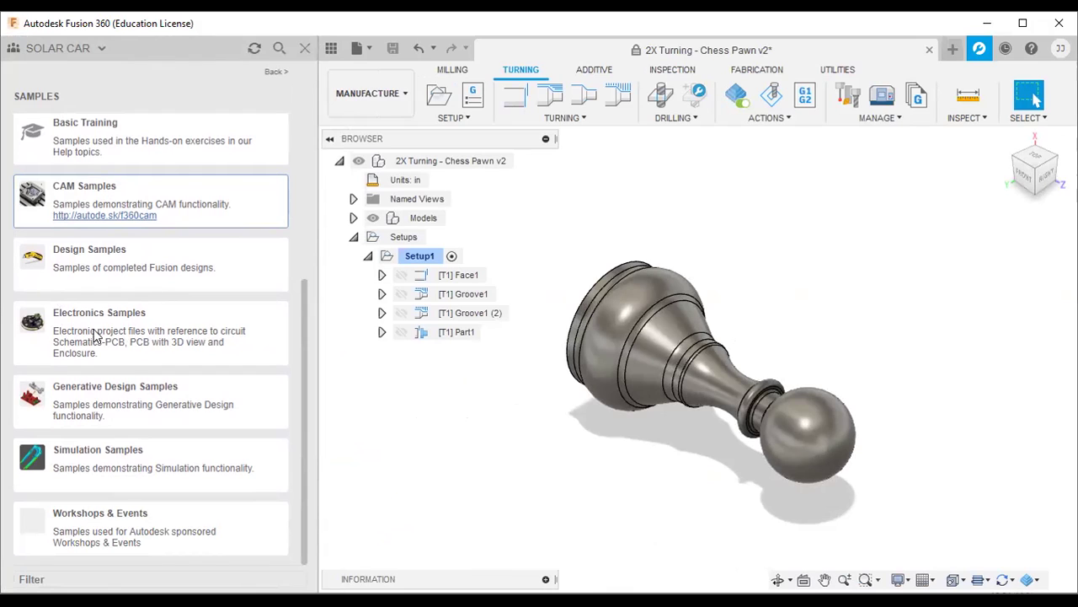
pyautogui.click(155, 405)
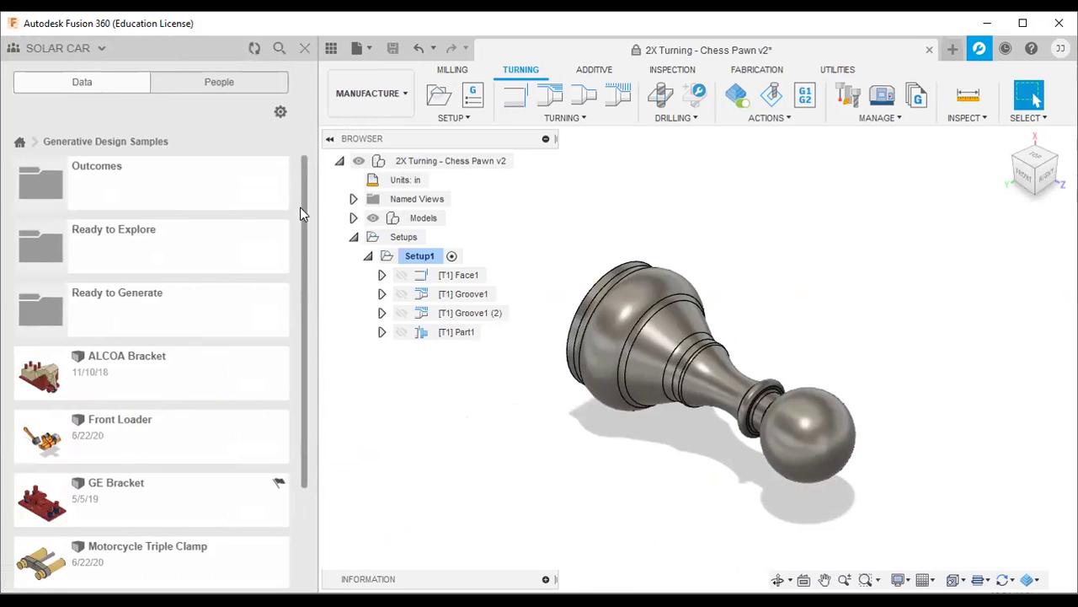
pyautogui.moveTo(302, 202); pyautogui.dragTo(298, 335)
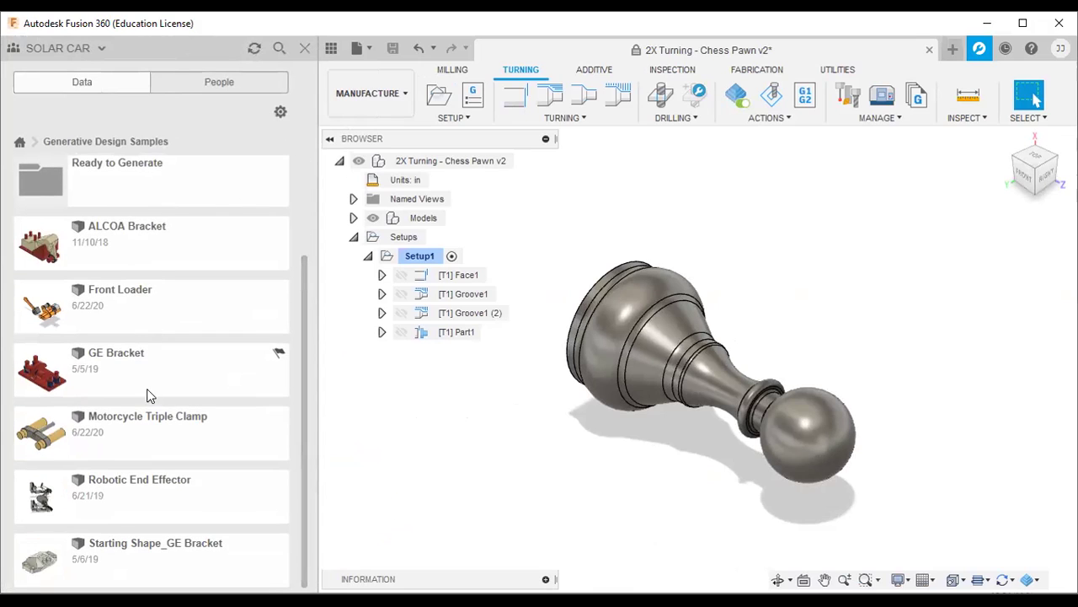
pyautogui.scroll(3, 150, 379)
pyautogui.scroll(-3, 166, 395)
pyautogui.scroll(3, 173, 253)
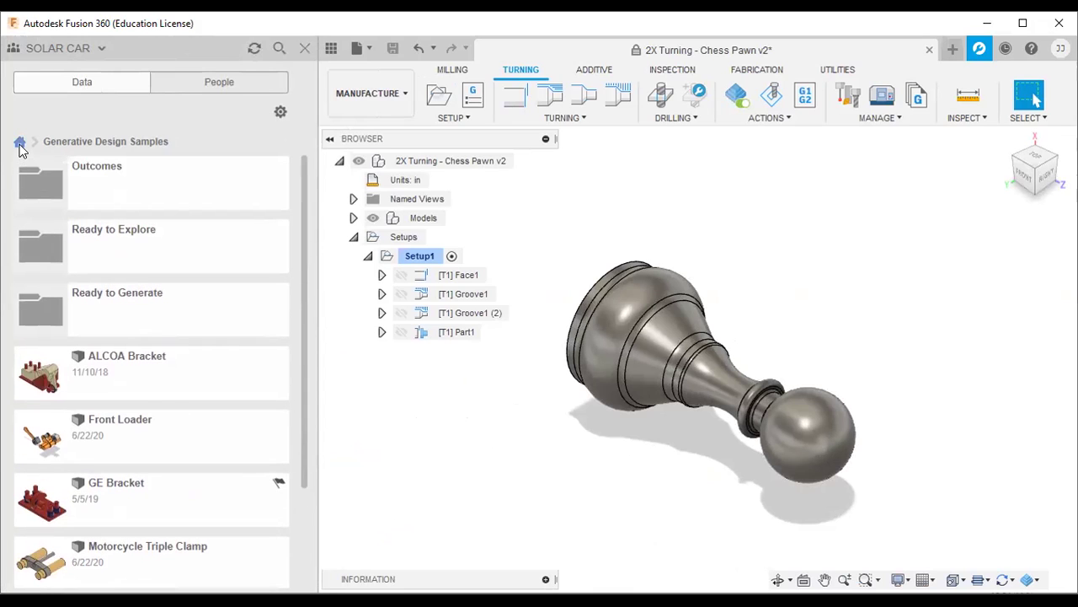
pyautogui.click(20, 141)
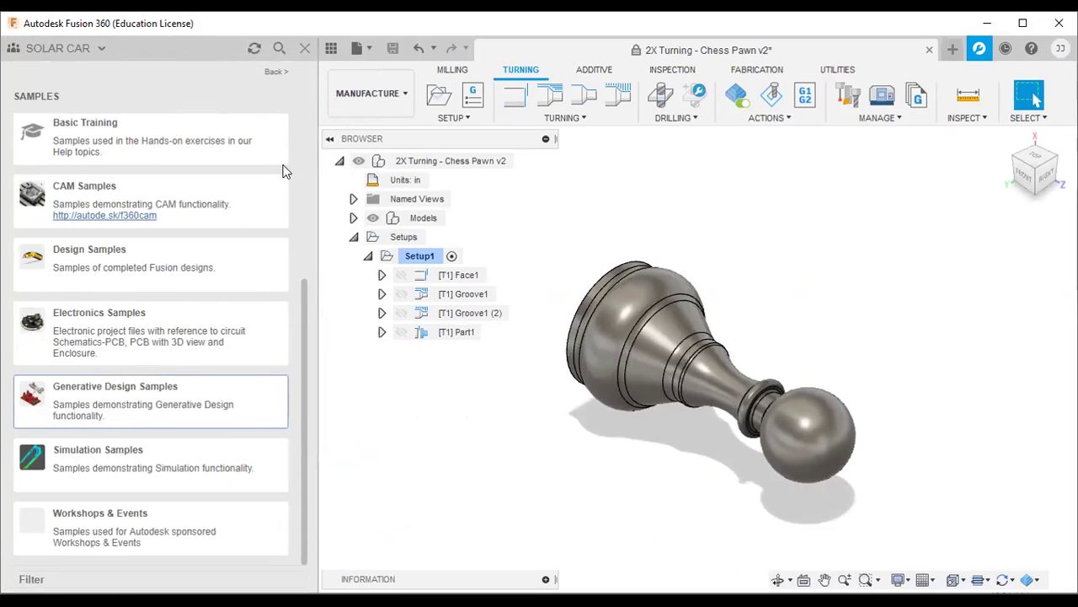
# Step: Close the data panel and cycle through the Milling, Turning, Additive, Inspection, Fabrication and Utilities tool sets
pyautogui.click(305, 48)
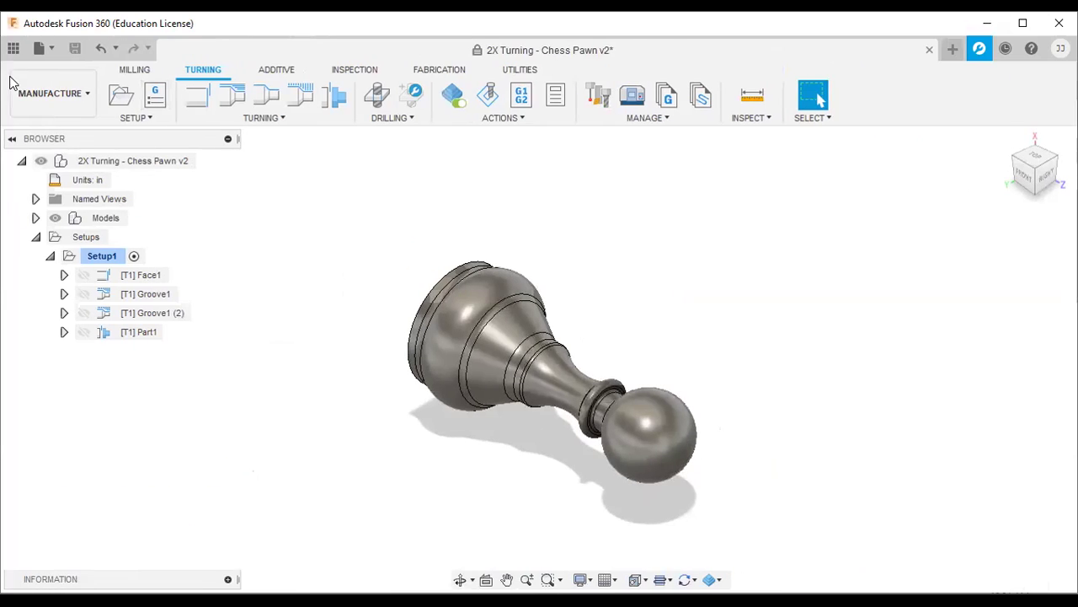
pyautogui.click(79, 90)
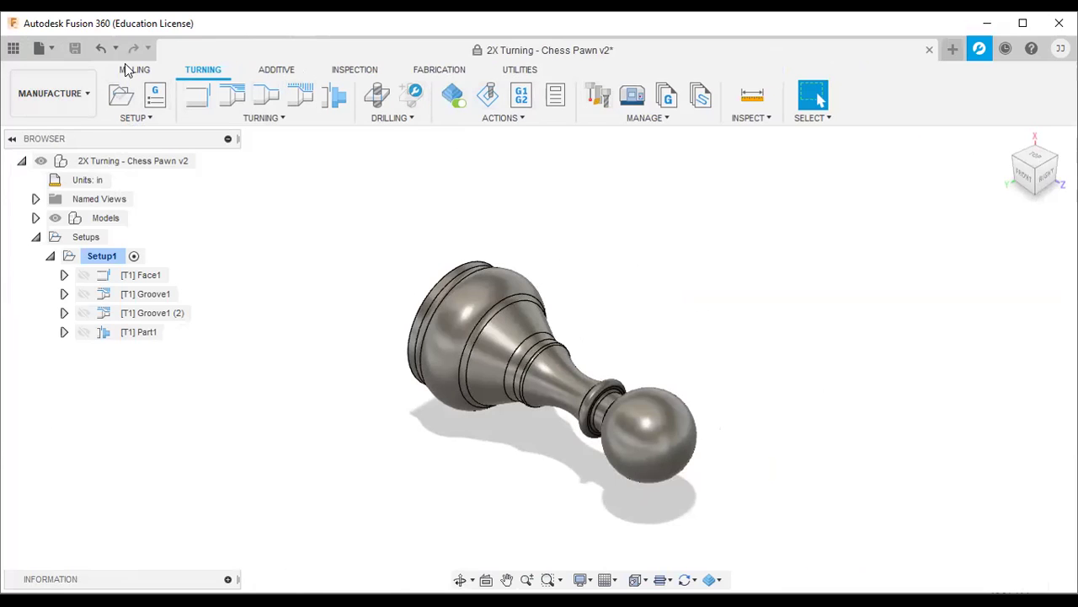
pyautogui.click(130, 70)
pyautogui.click(206, 71)
pyautogui.click(274, 71)
pyautogui.click(352, 74)
pyautogui.click(437, 73)
pyautogui.click(519, 74)
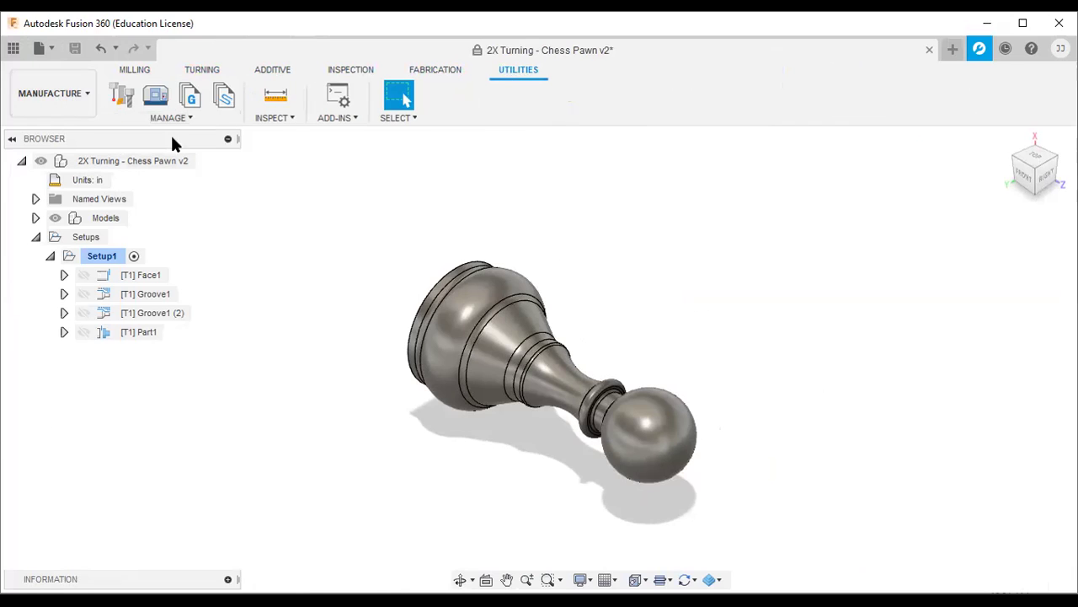
# Step: Browse the CAM Samples folder, then return to the Turning tools and close the Data Panel
pyautogui.click(12, 48)
pyautogui.scroll(2, 152, 291)
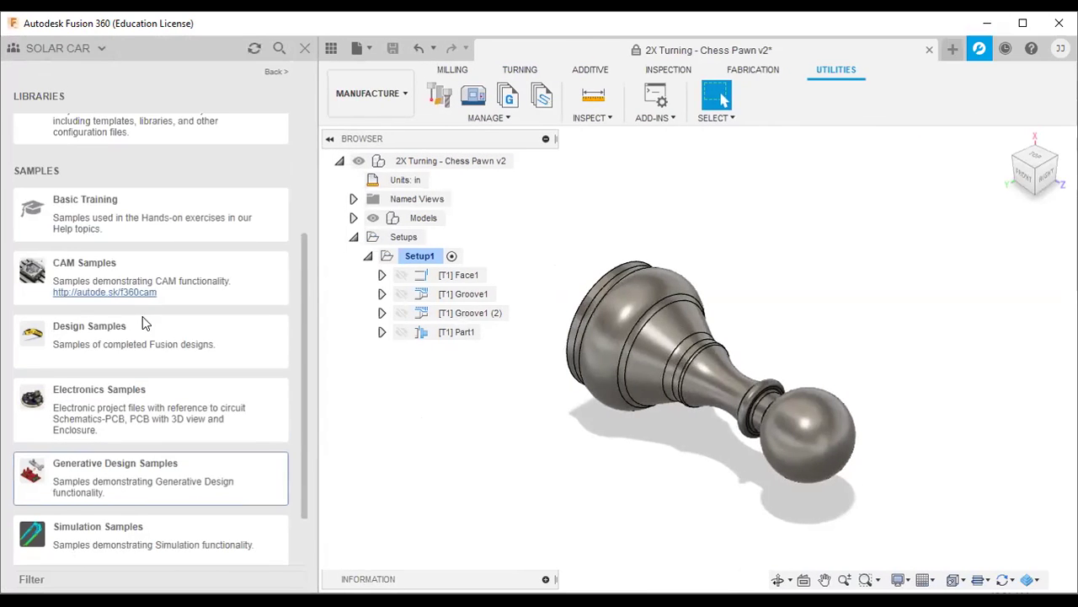
pyautogui.click(159, 274)
pyautogui.scroll(-10, 160, 371)
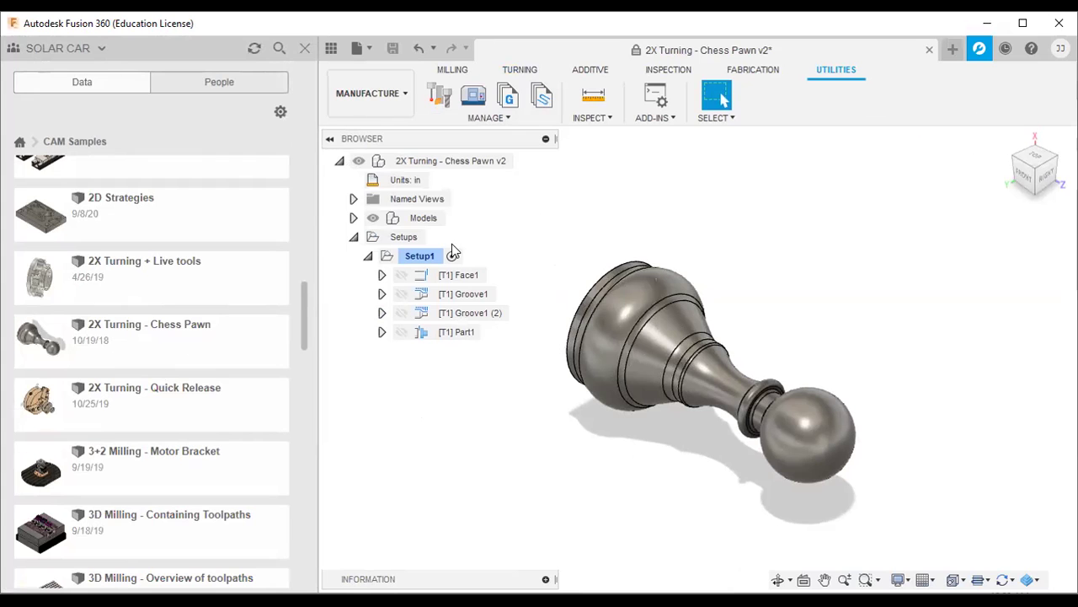
pyautogui.click(520, 70)
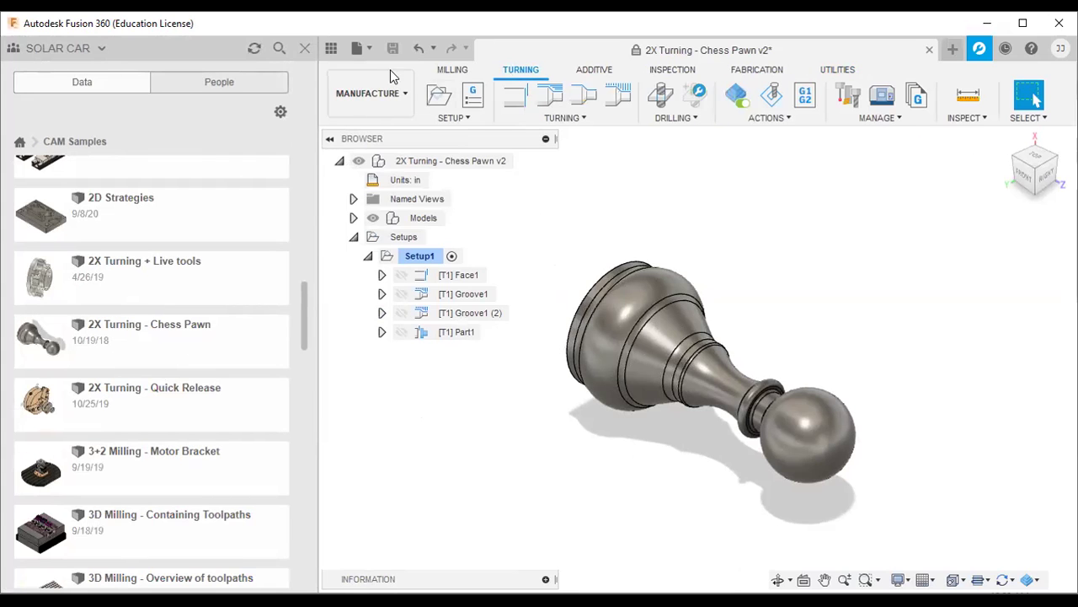
pyautogui.click(304, 48)
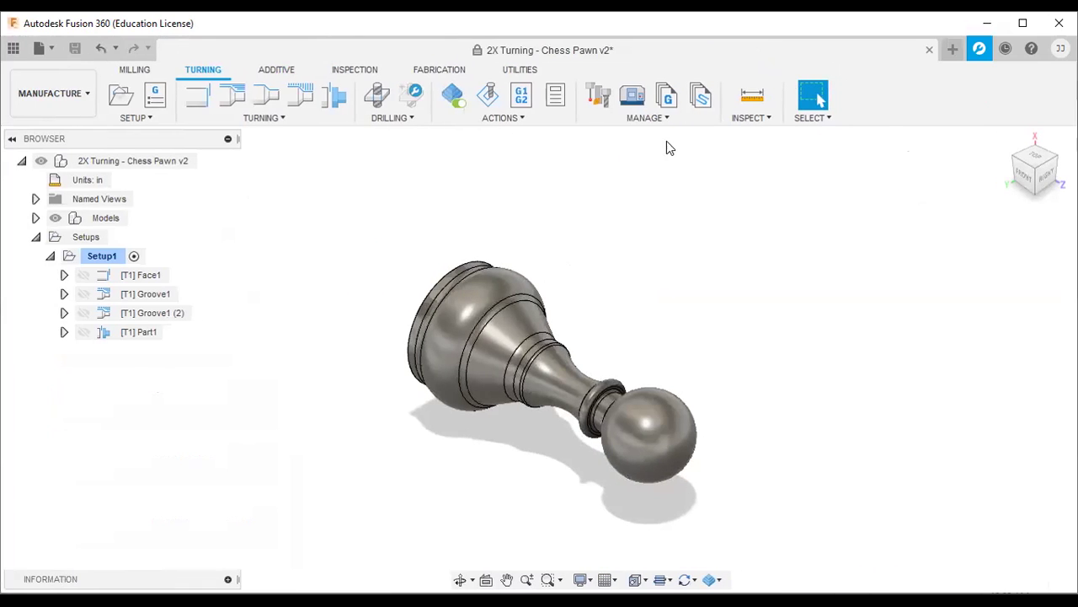